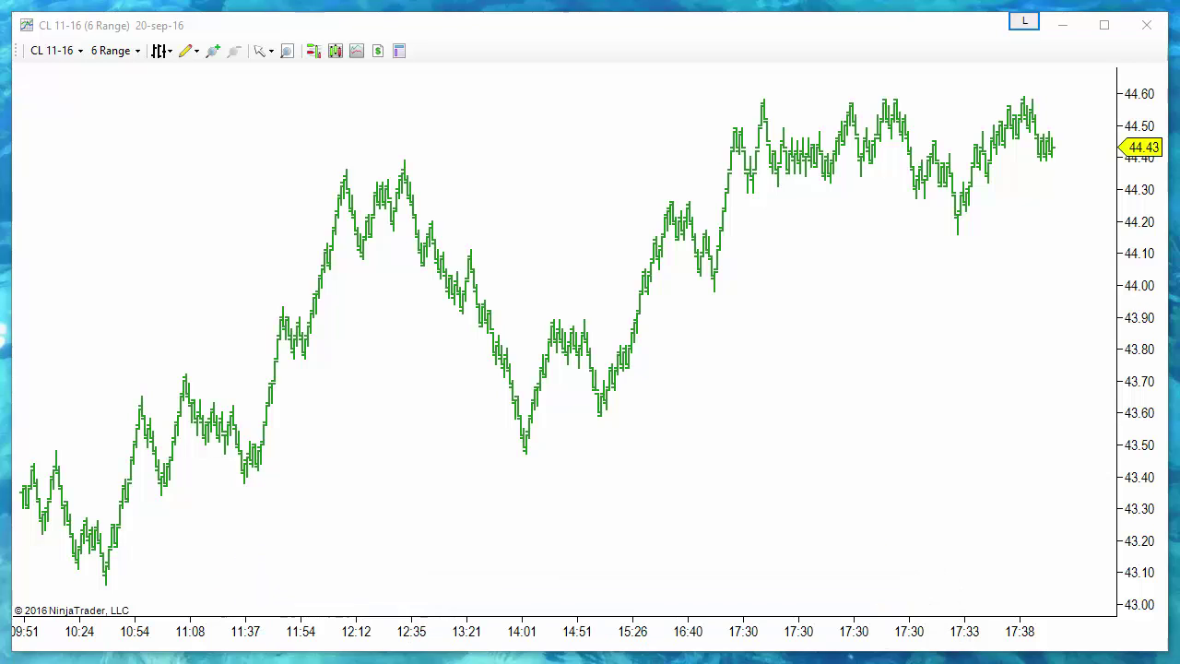
- Open the chart's indicator settings and add the MACD indicator to the configured list
right_click(177, 181)
click(256, 257)
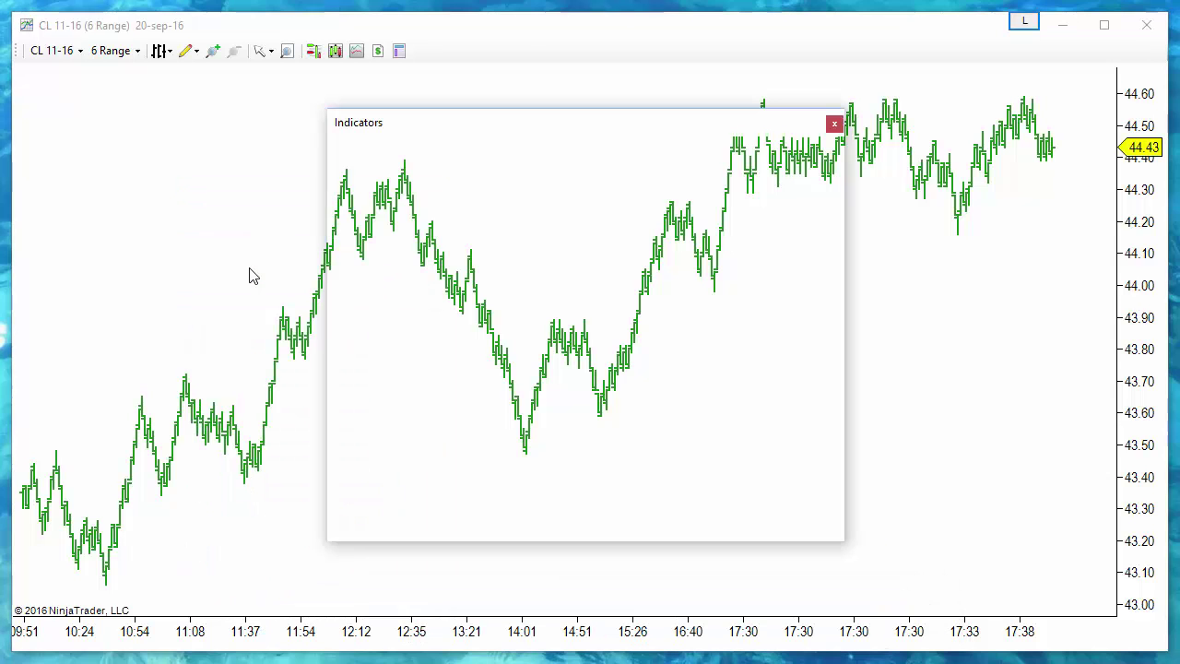
click(400, 232)
key(n)
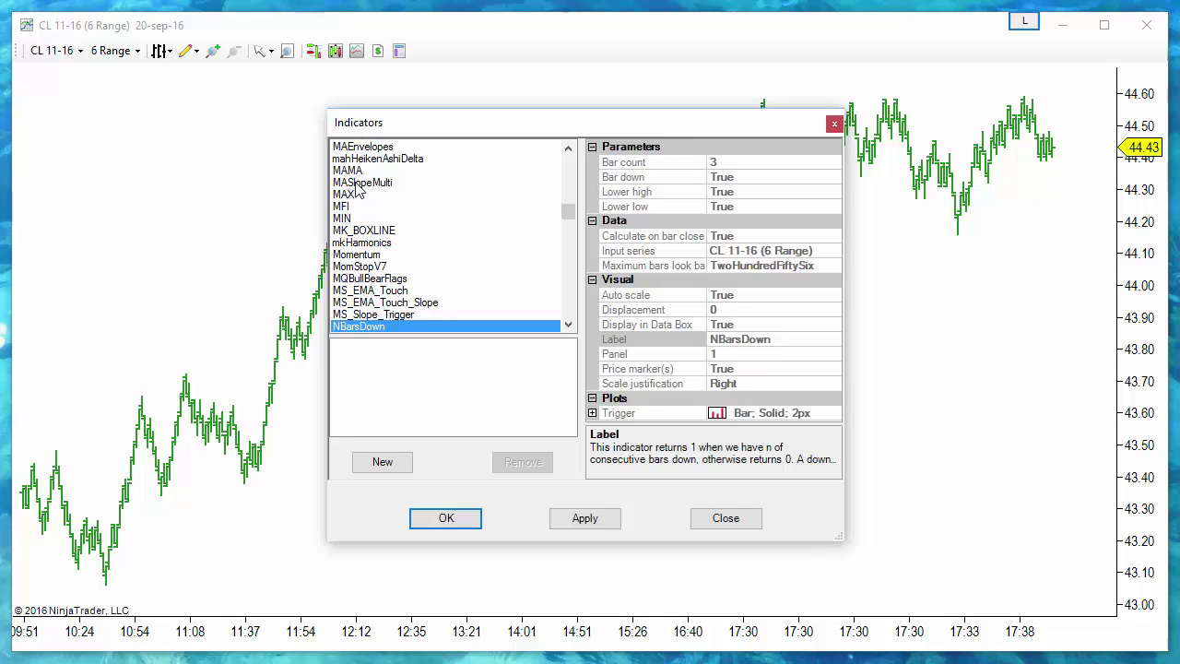
scroll(369, 221, down, 3)
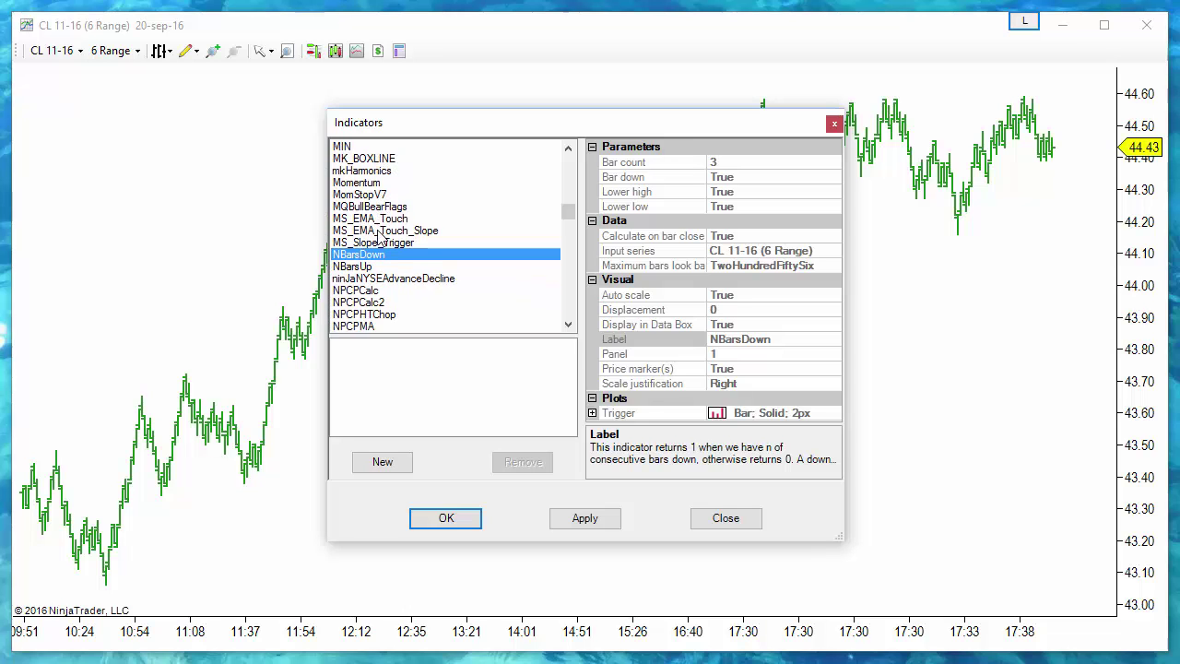
scroll(378, 235, up, 2)
scroll(378, 235, up, 2)
double_click(348, 147)
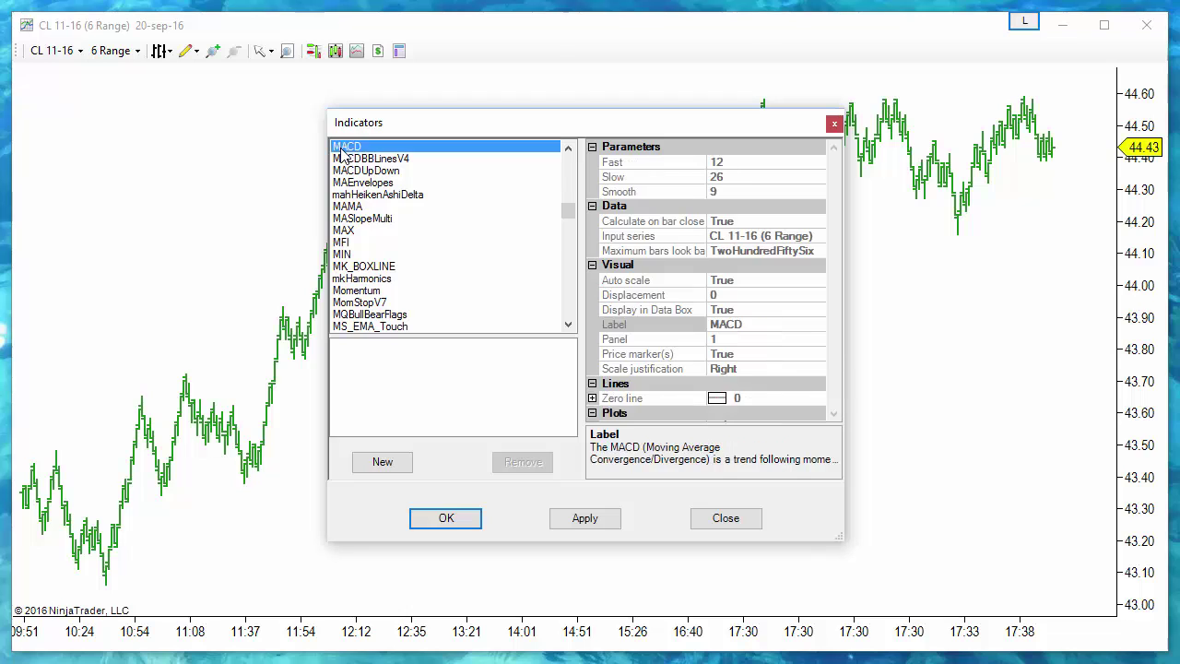
- Review the Macd, Avg and Diff plots, confirm the MACD on the chart and enlarge its panel
scroll(836, 389, down, 1)
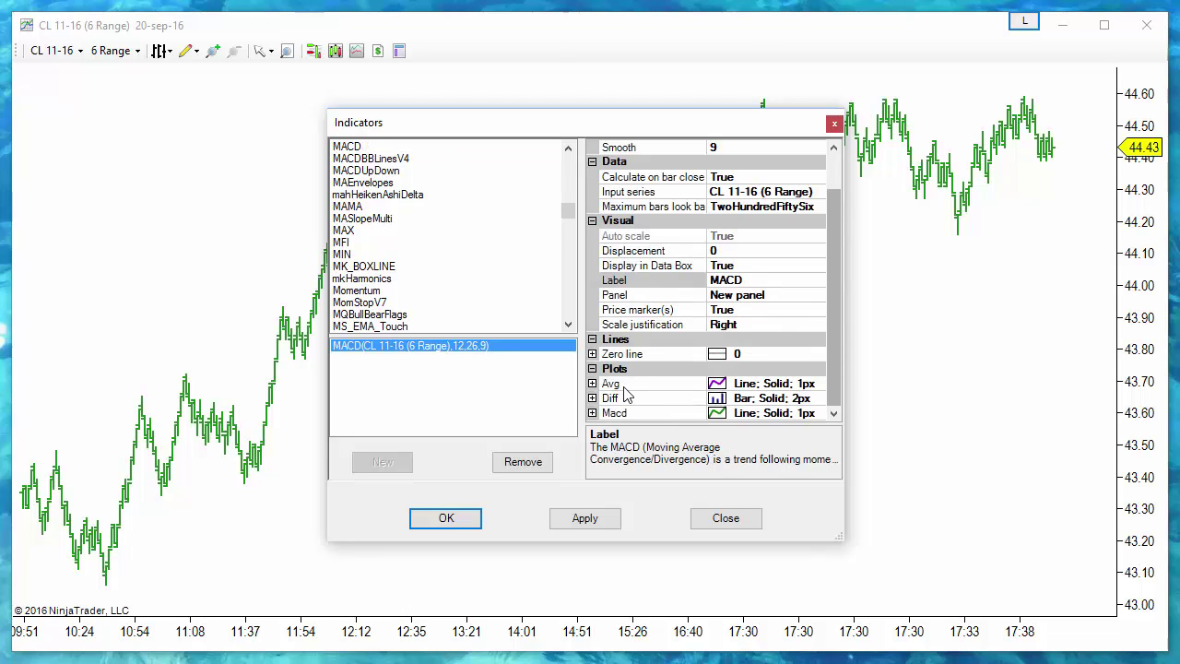
click(615, 414)
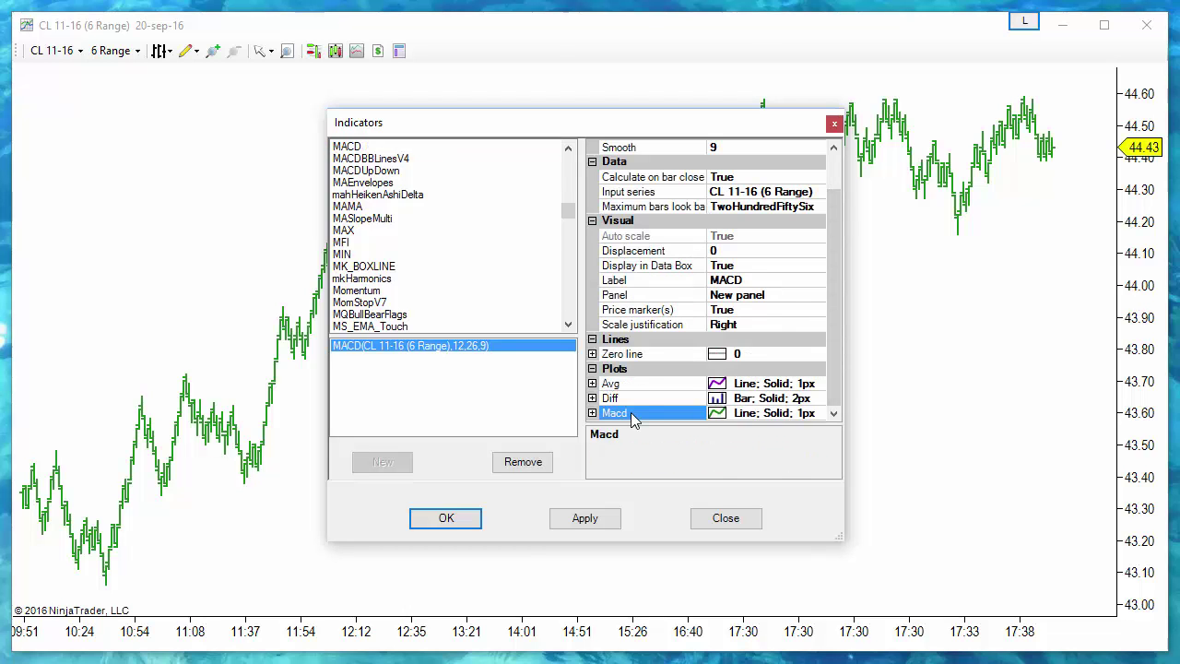
click(615, 385)
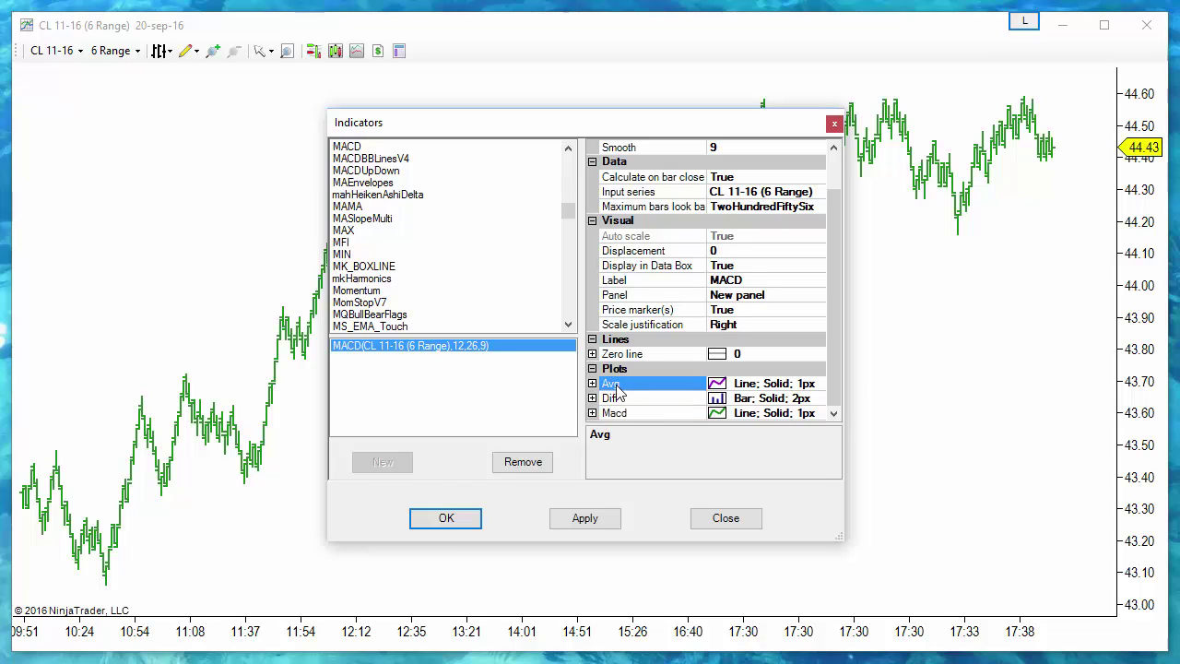
click(629, 400)
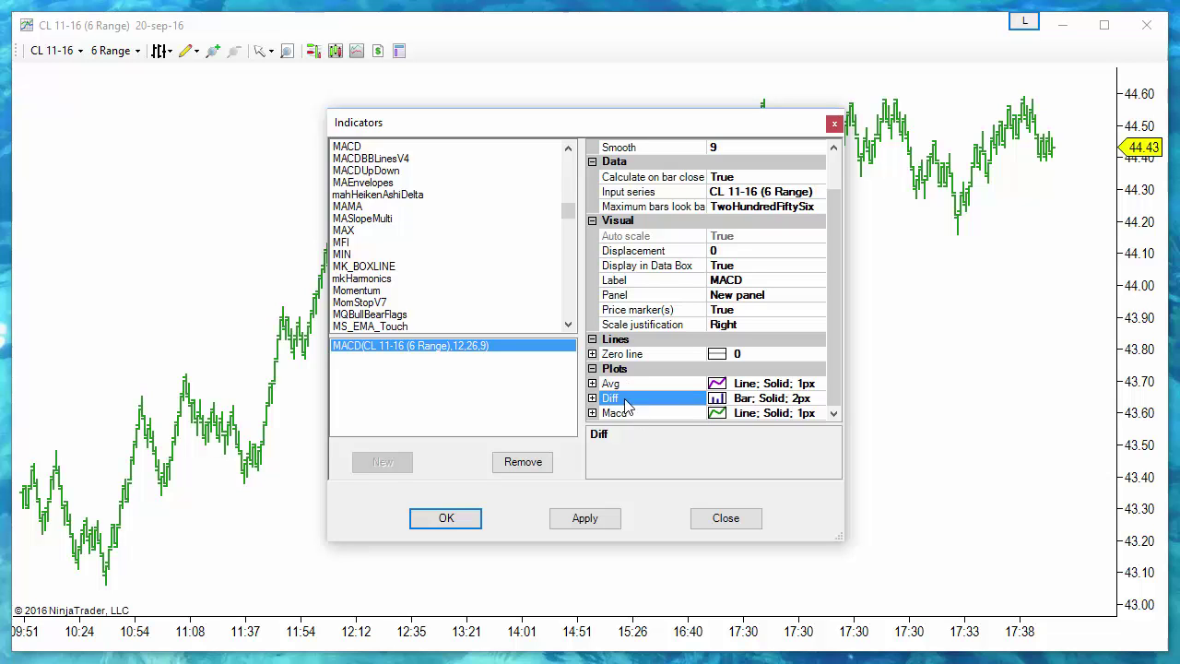
click(450, 520)
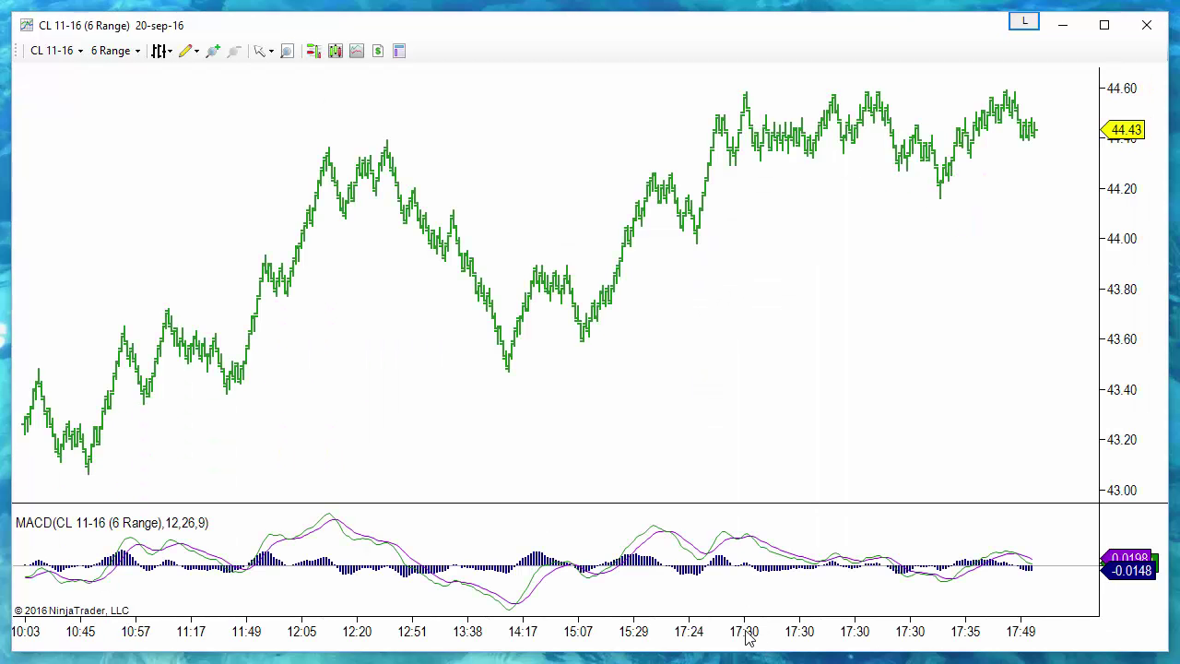
drag(749, 636, 690, 224)
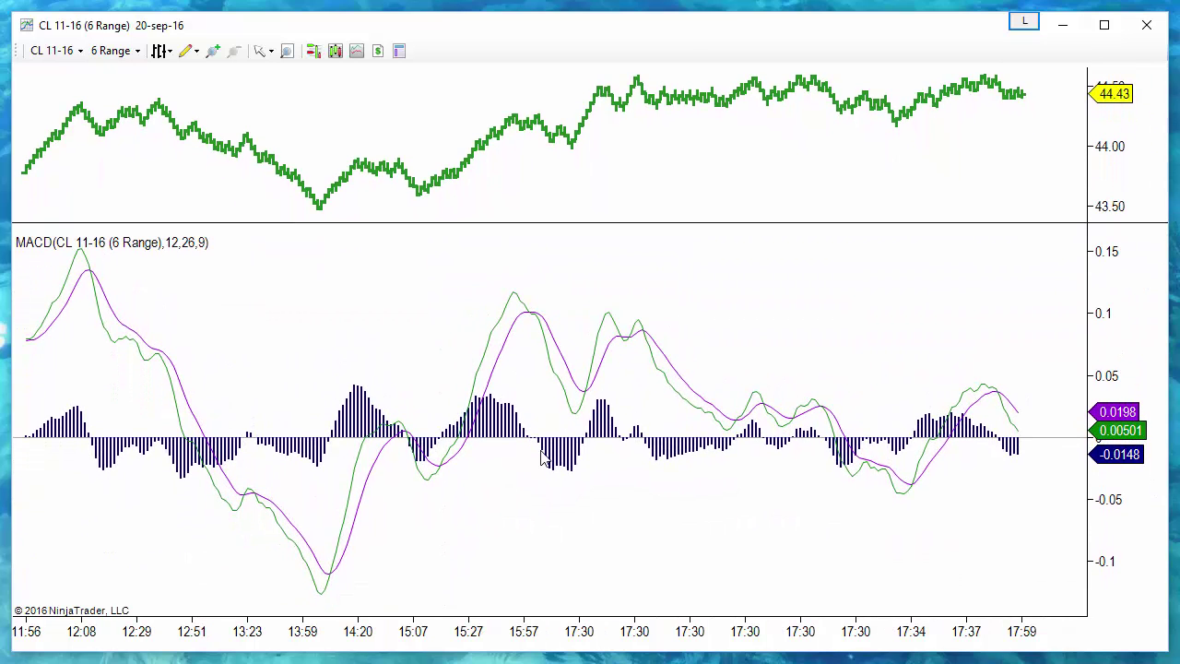
- Reopen the MACD's settings from the chart, set Smooth to 1 and apply it
click(355, 501)
double_click(355, 500)
scroll(623, 415, down, 1)
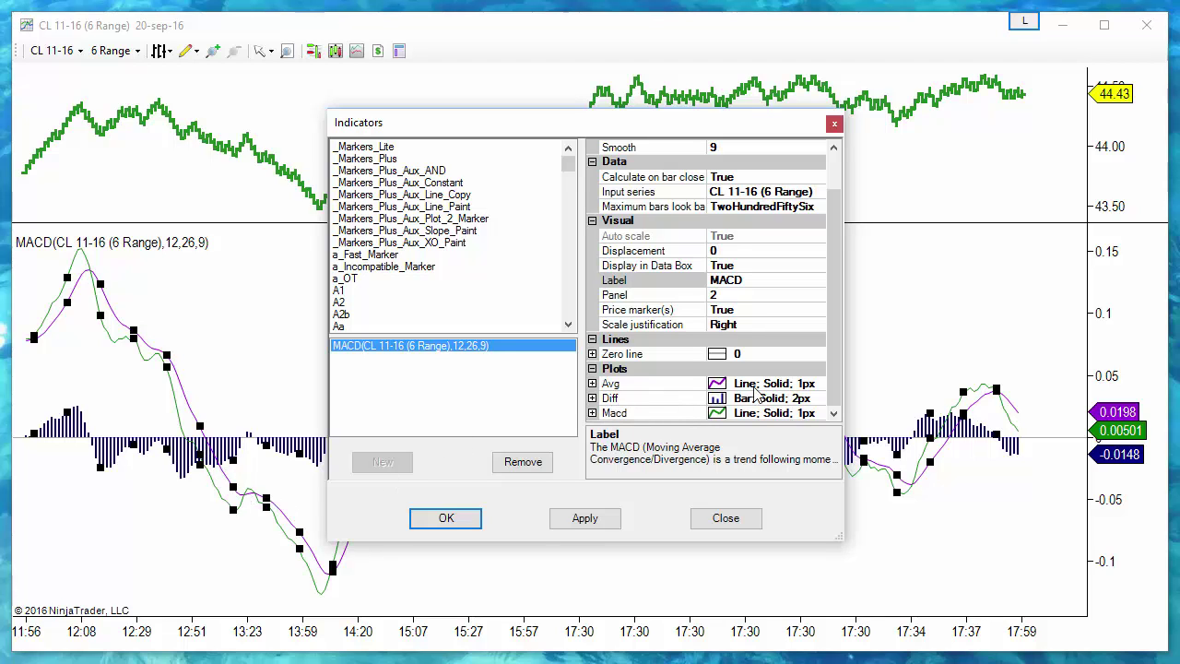
click(755, 385)
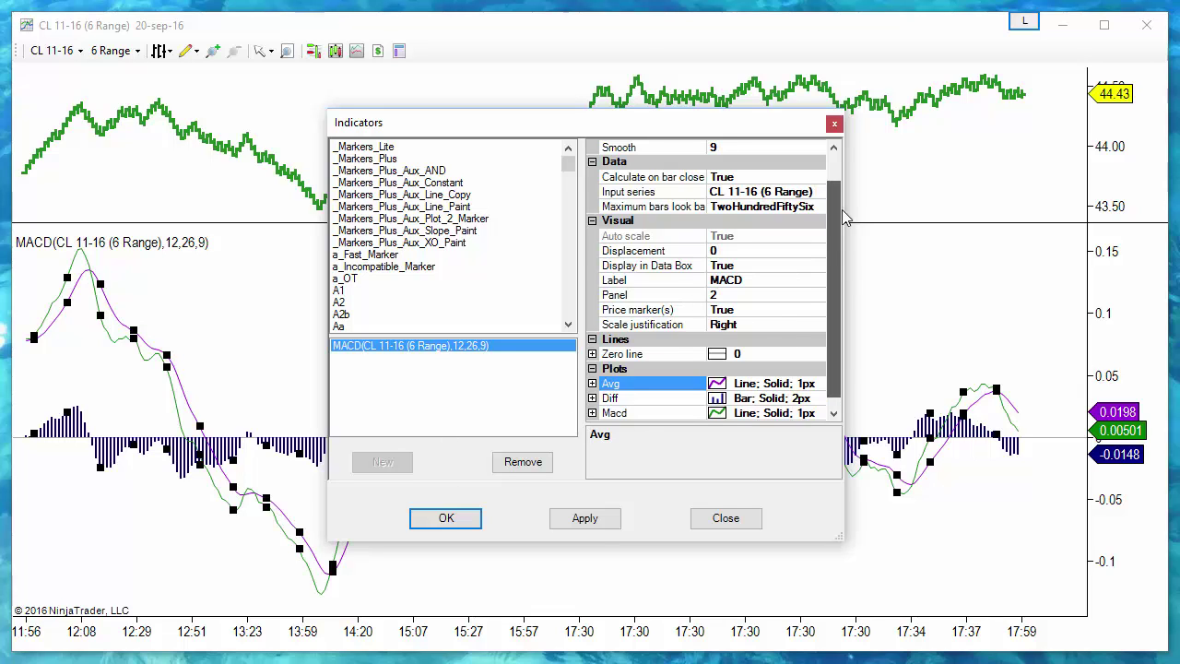
scroll(729, 212, up, 1)
click(706, 191)
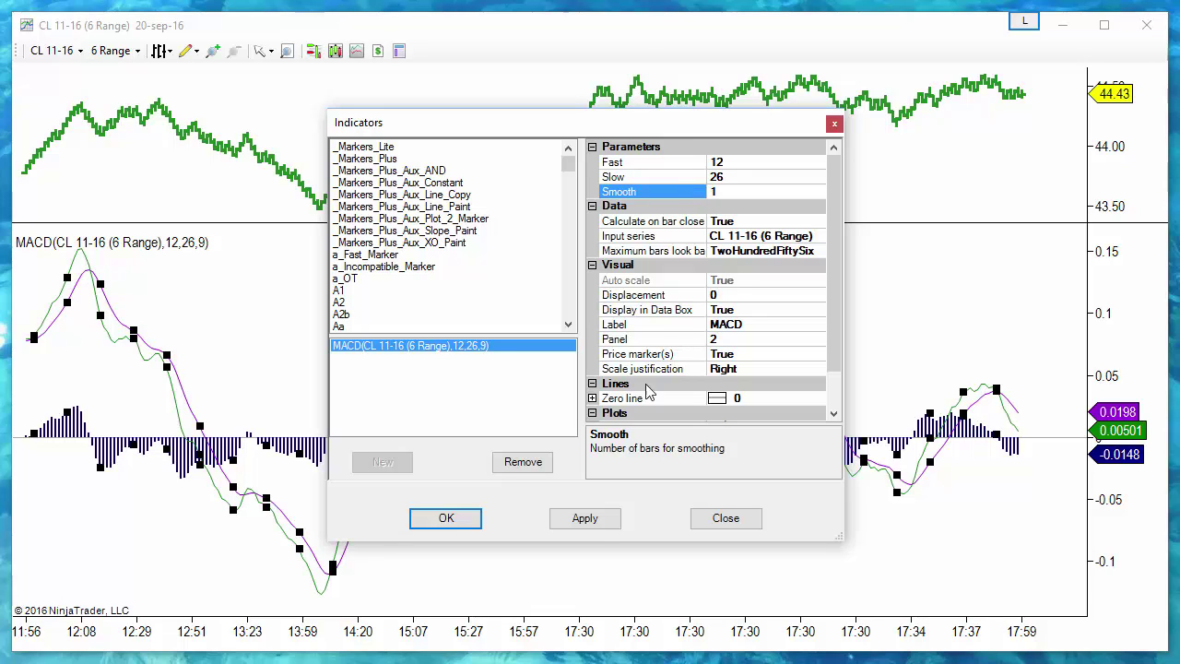
click(595, 517)
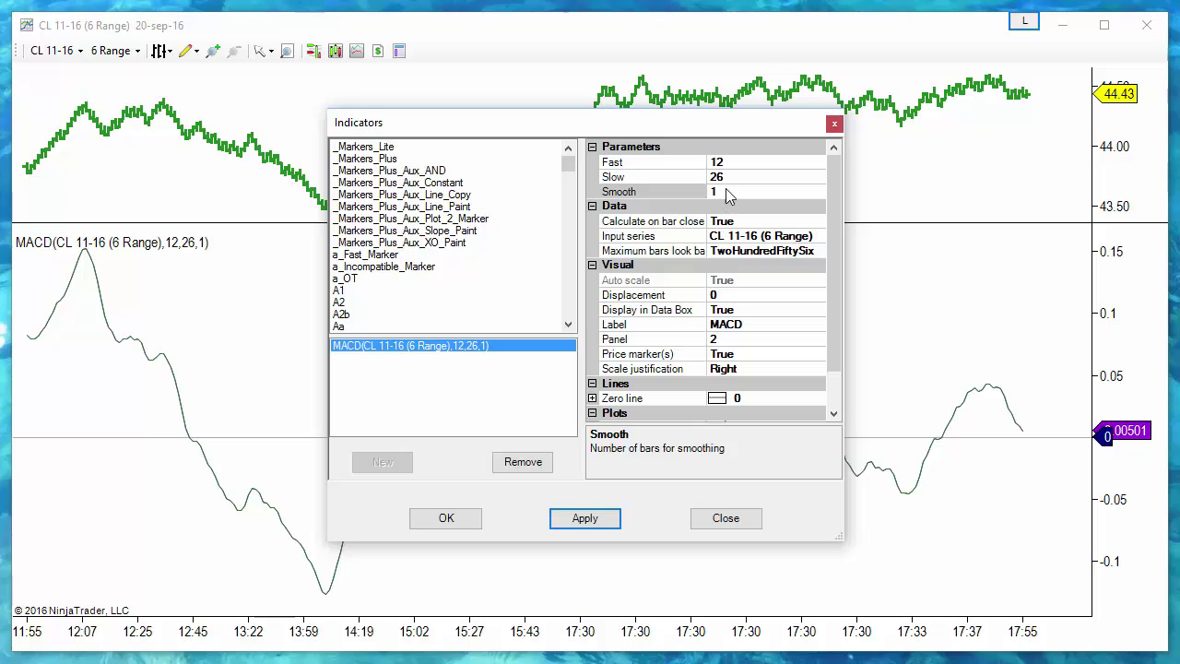
- Set the MACD's Smooth parameter back to 9, apply it and close the indicator settings
click(726, 192)
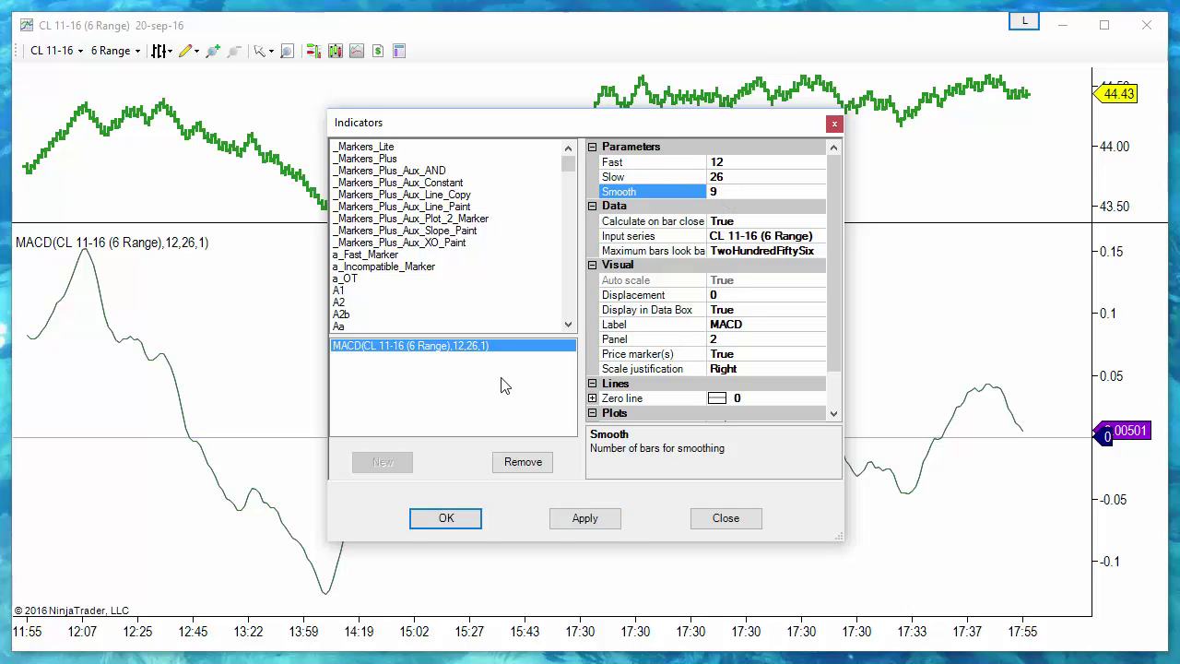
text(9)
click(597, 522)
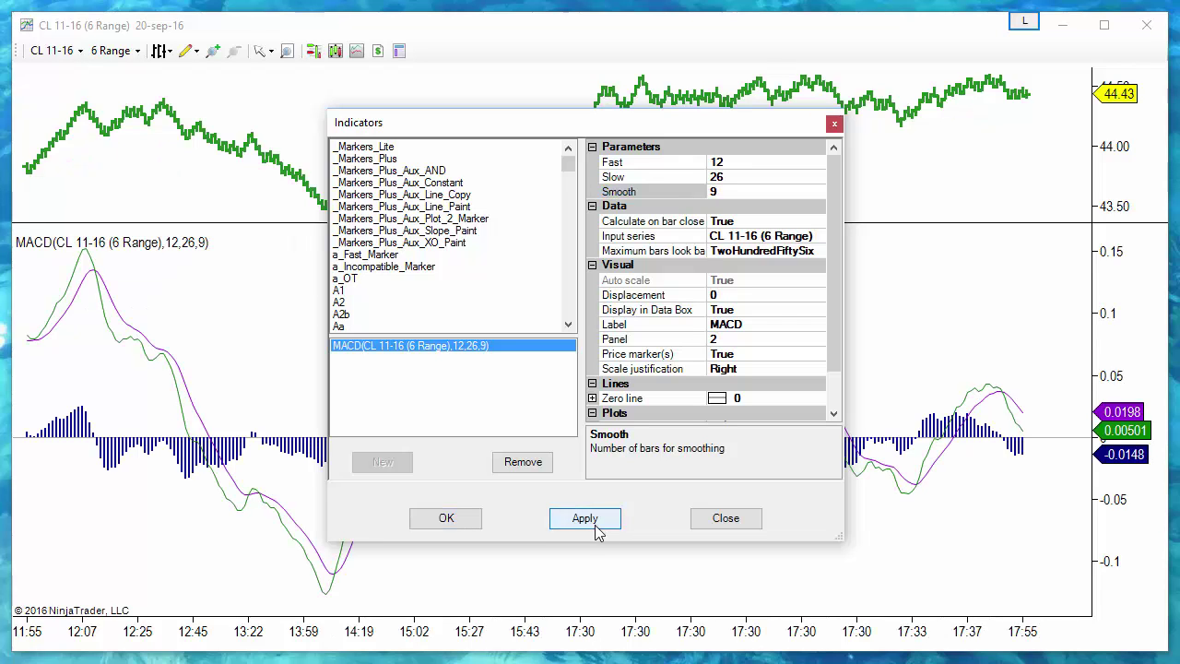
click(454, 515)
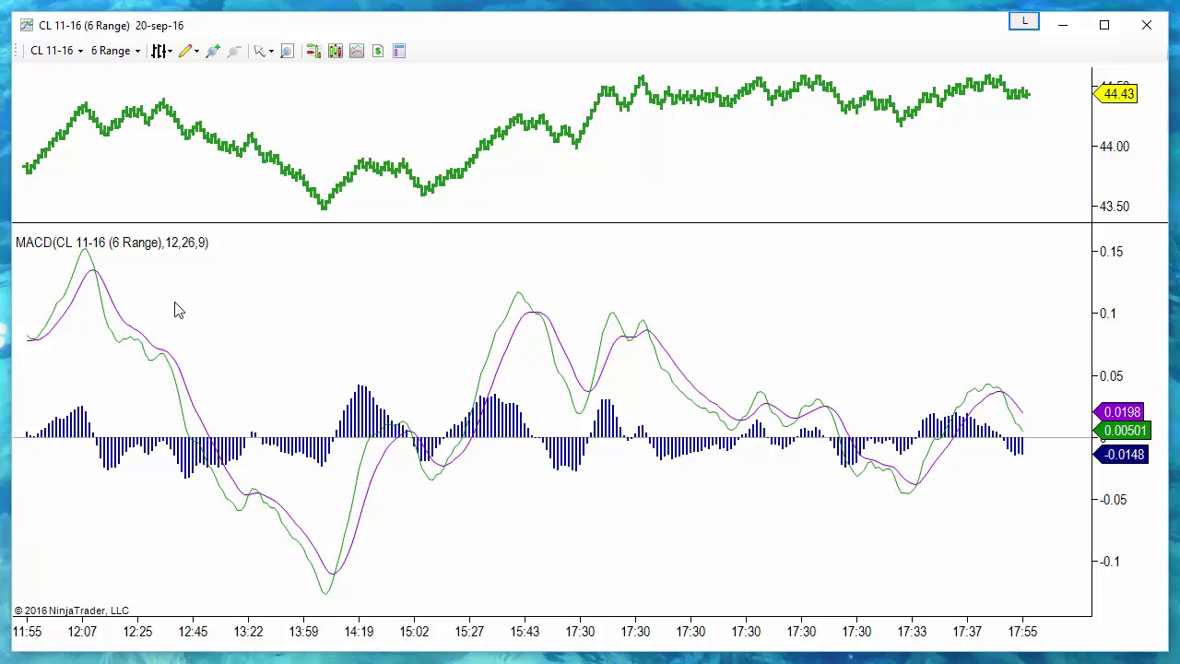
- Add a _Markers_Plus_Aux_Line_Copy indicator to the chart and set its Aux_Line_Name to macd
right_click(263, 288)
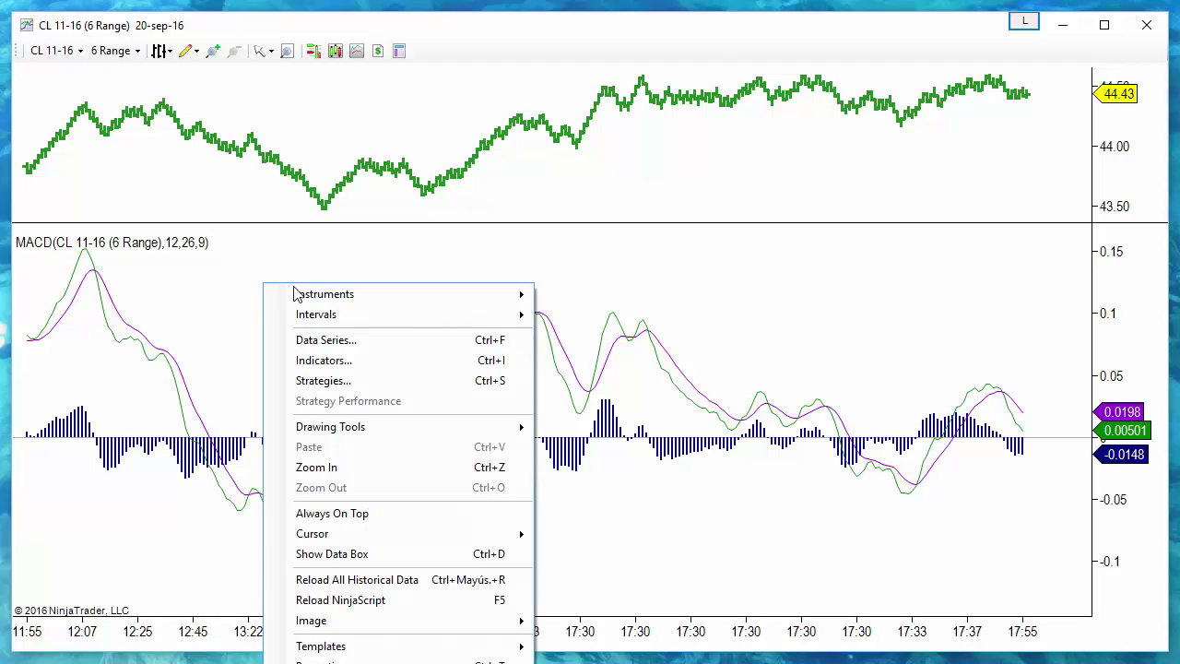
click(370, 370)
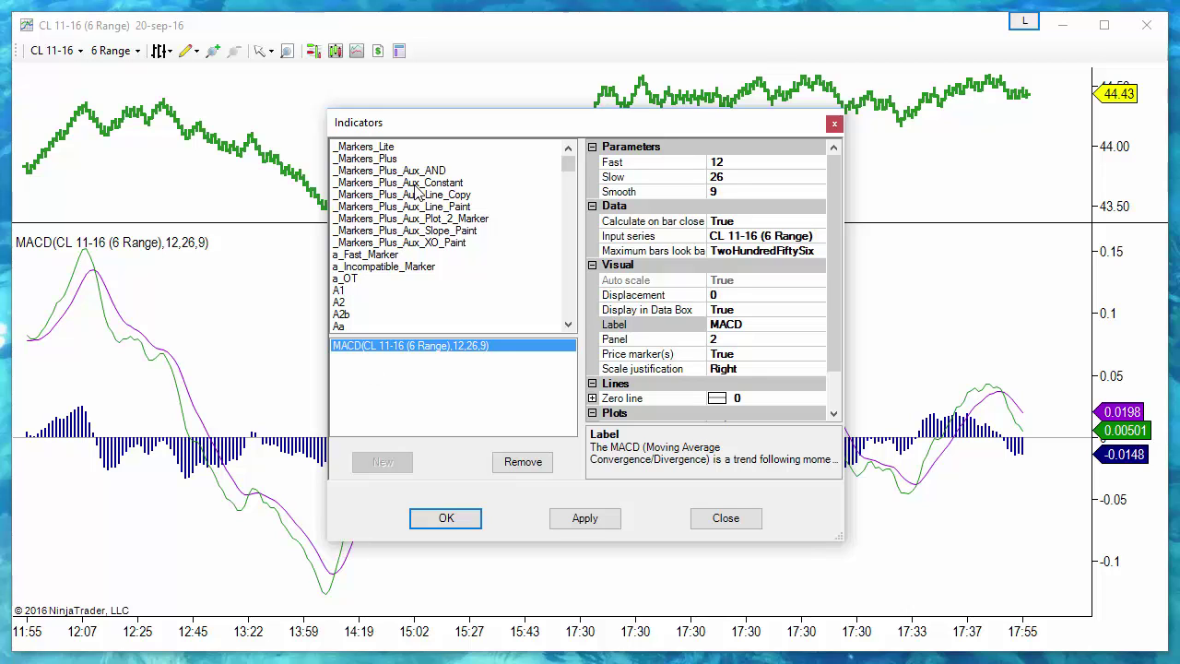
click(444, 196)
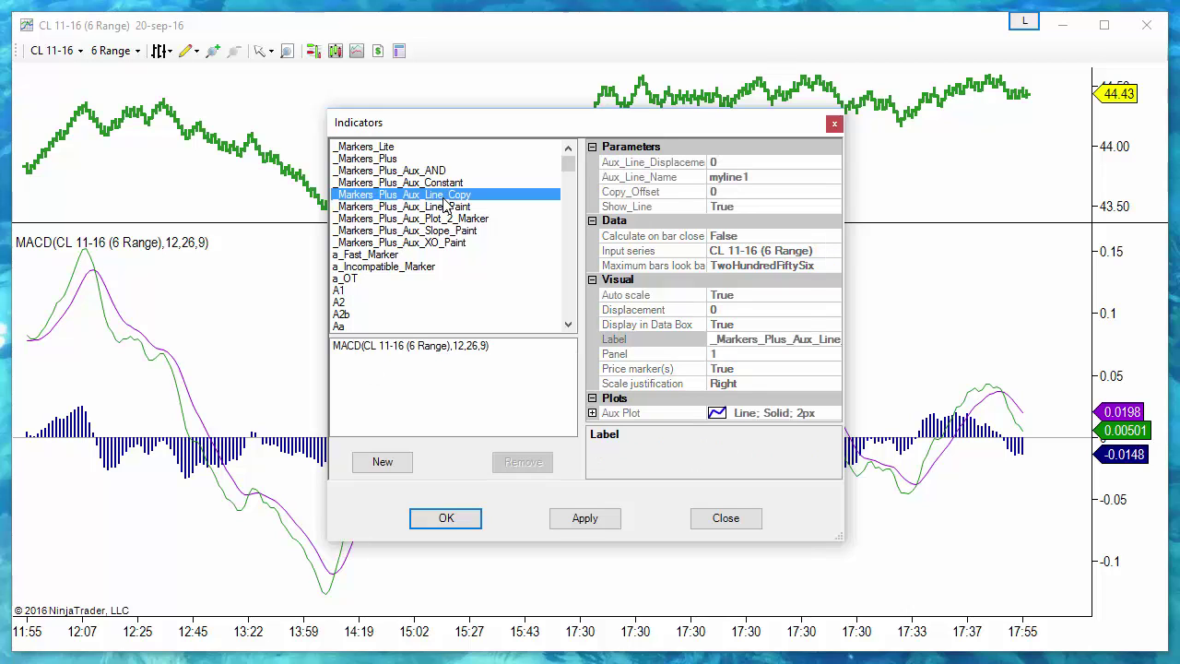
double_click(443, 196)
click(766, 177)
double_click(772, 177)
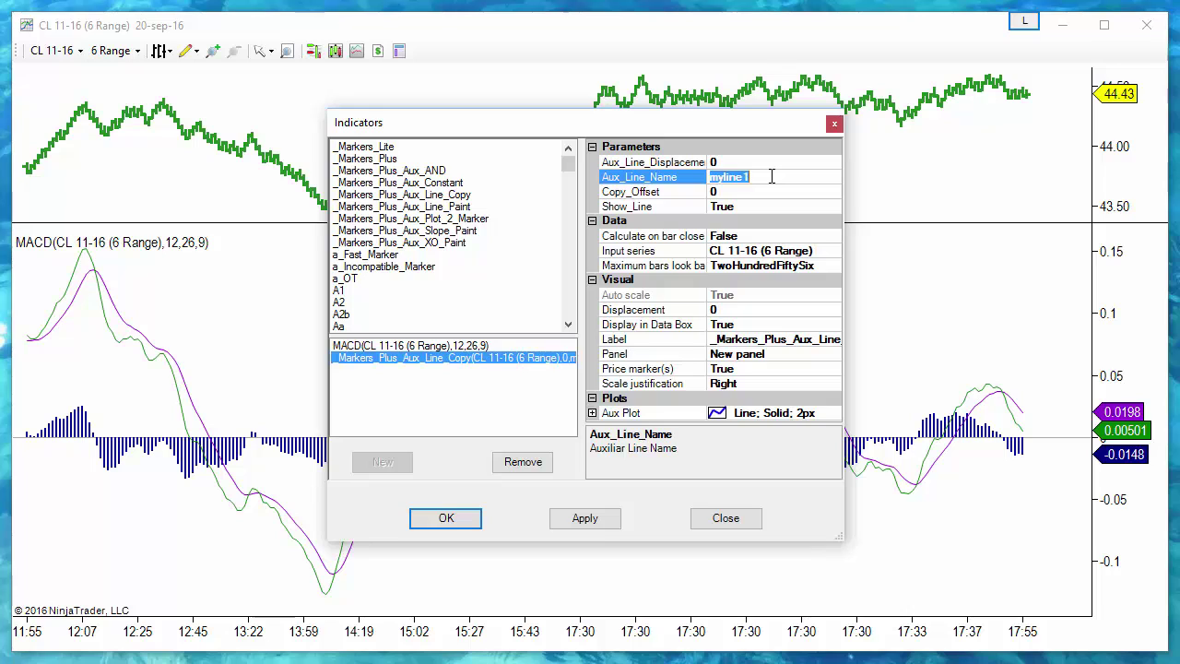
text(macd)
- Set the macd line copy's input series to the MACD indicator, using its Macd plot
click(827, 253)
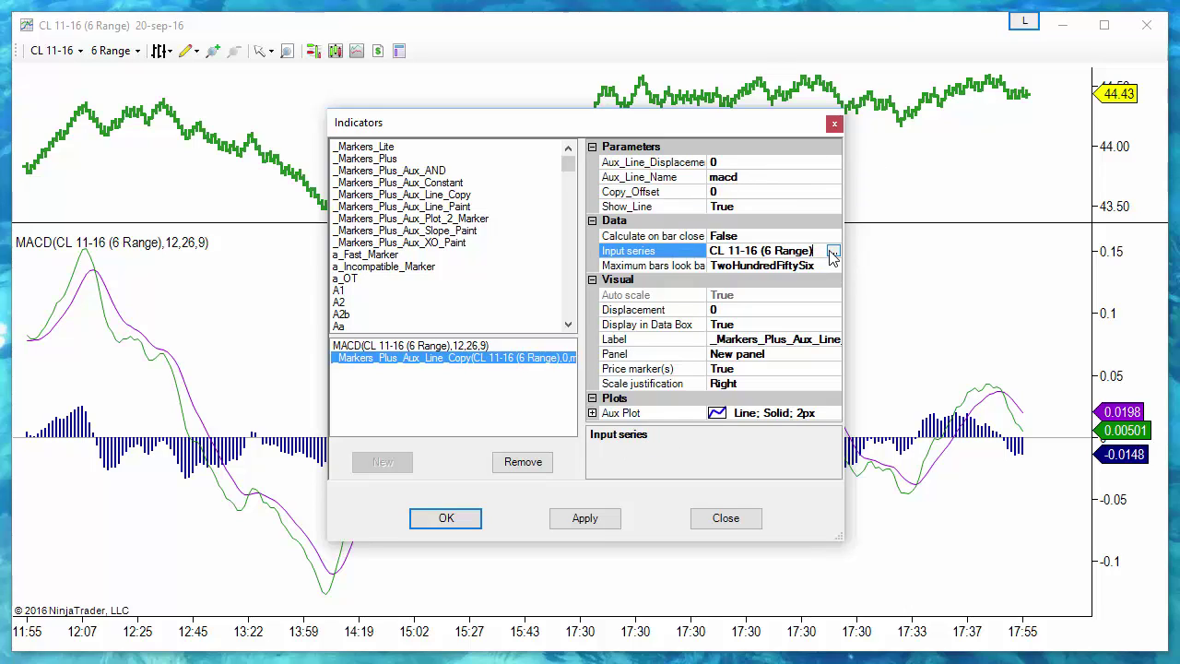
click(833, 251)
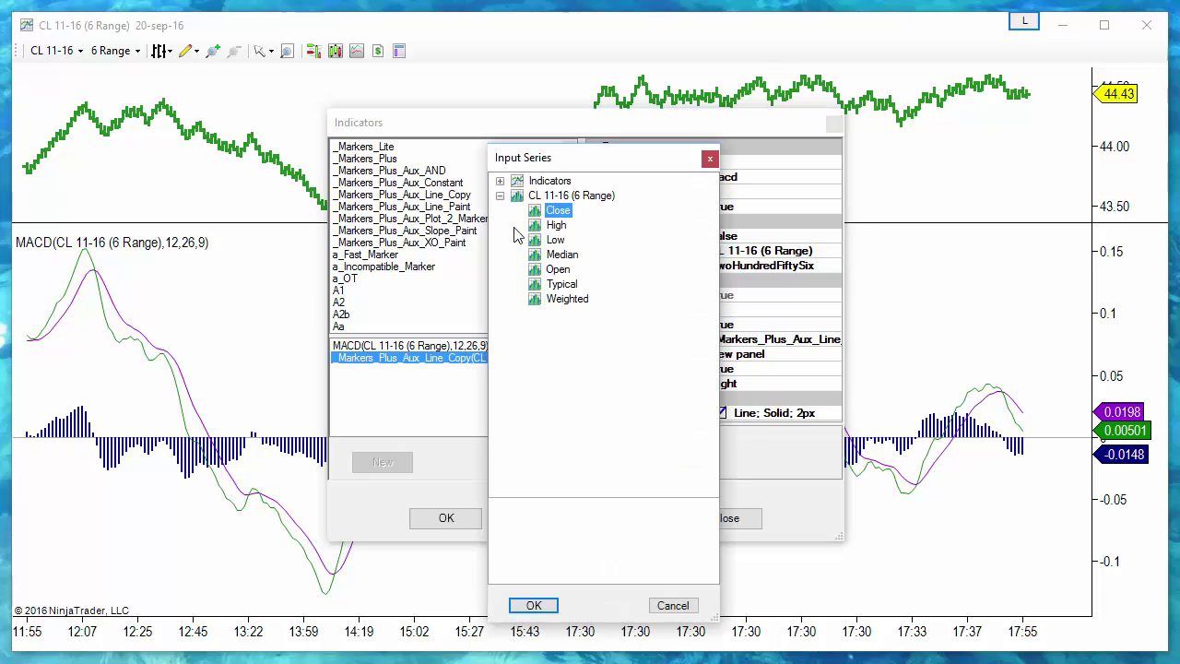
click(499, 182)
click(589, 242)
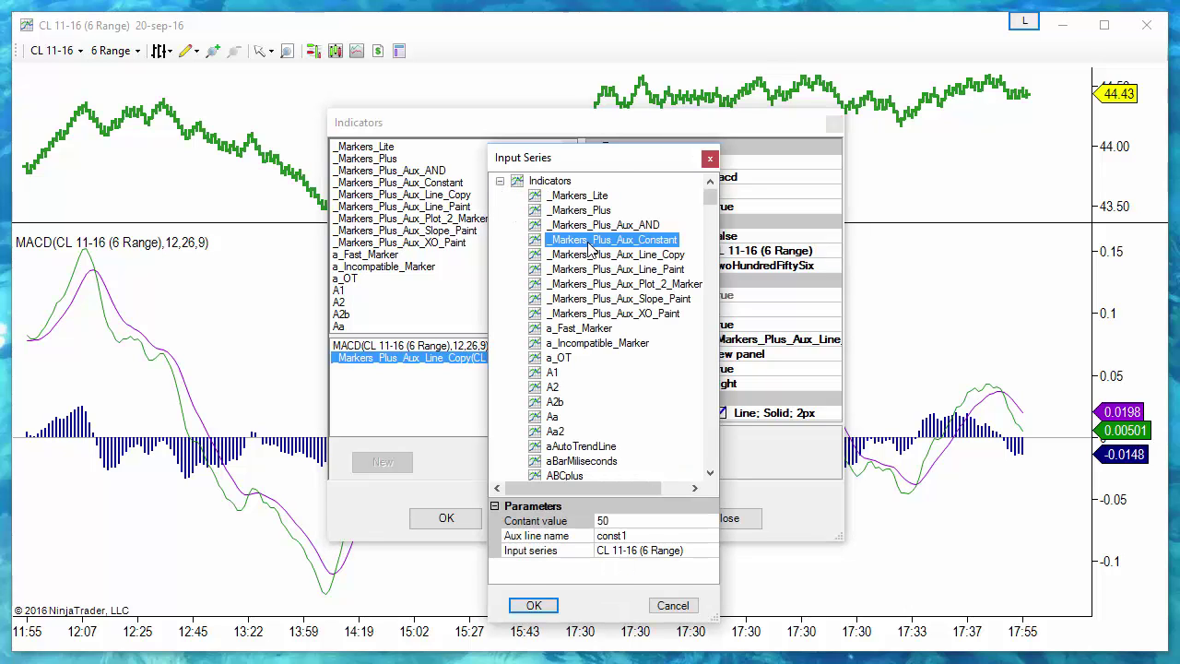
key(n)
click(561, 197)
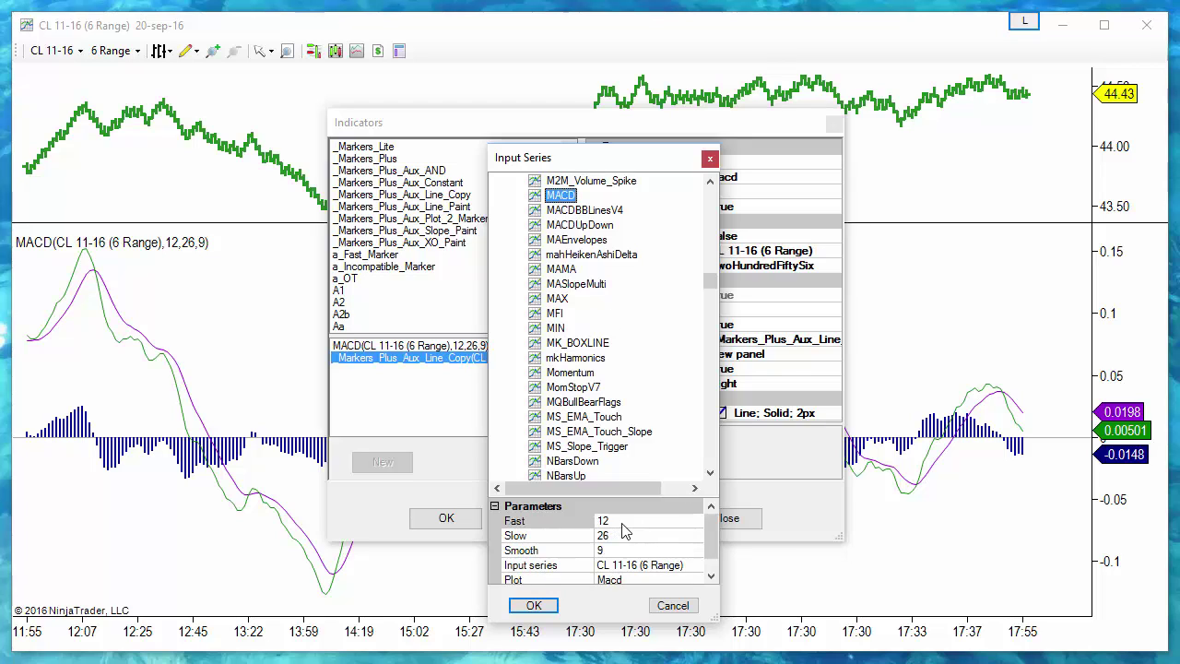
click(623, 523)
drag(710, 551, 710, 564)
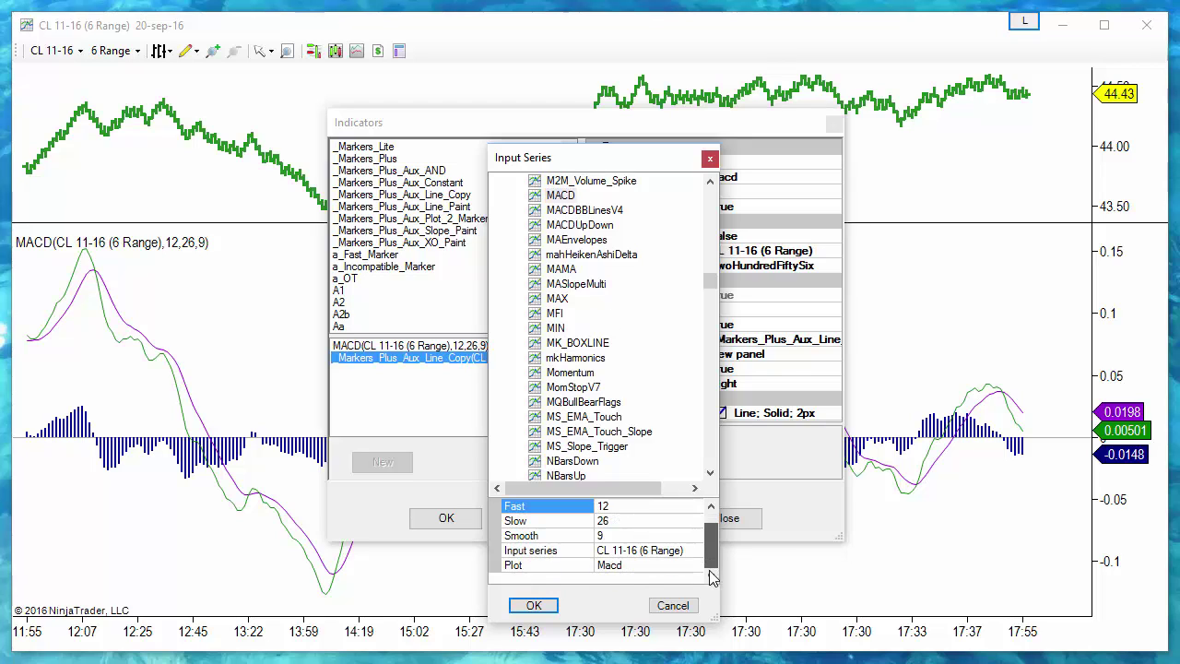
click(590, 565)
click(556, 608)
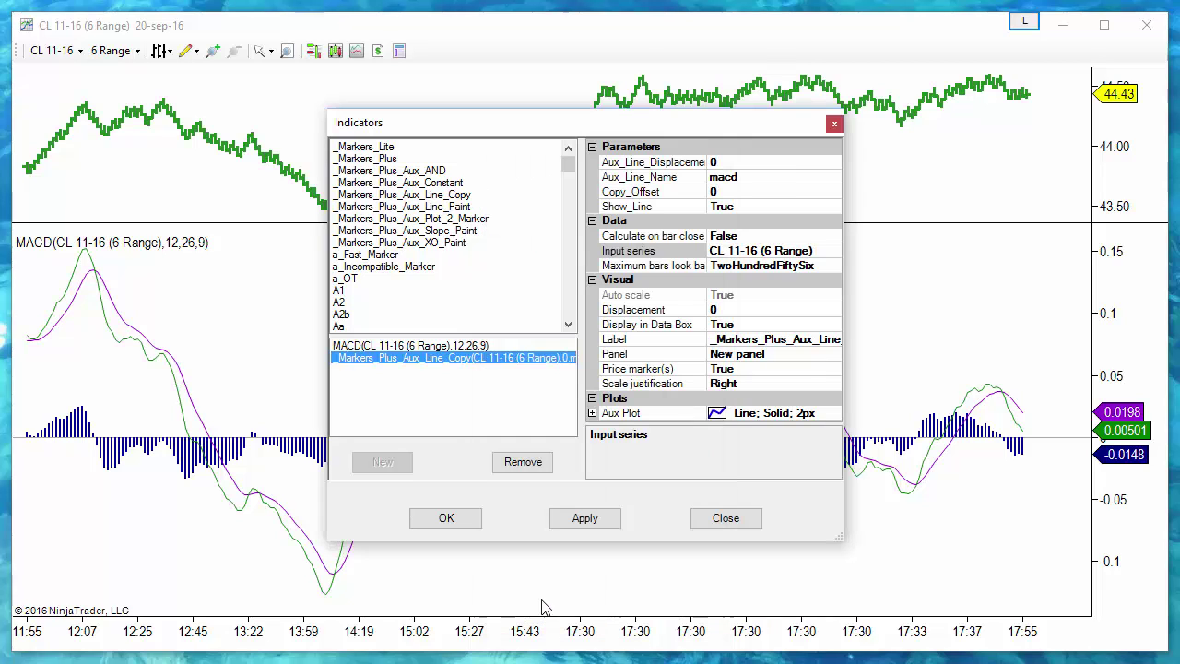
- Set the macd line copy's Aux Plot color to red and apply the indicator to the chart
click(593, 413)
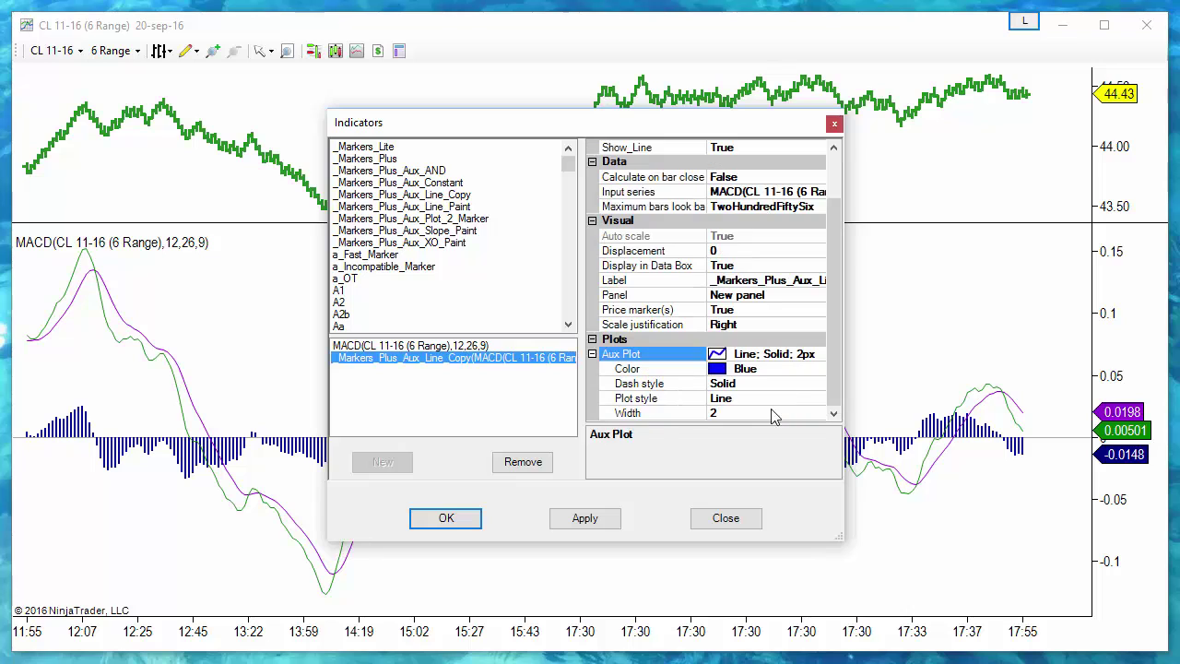
click(778, 372)
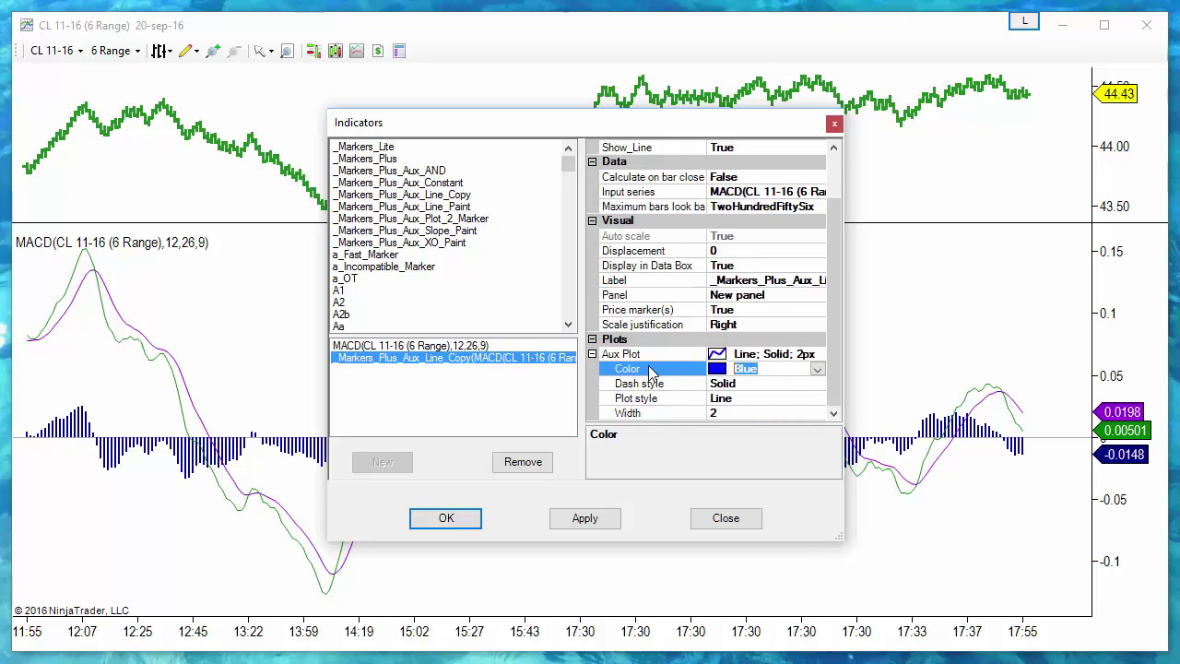
text(red)
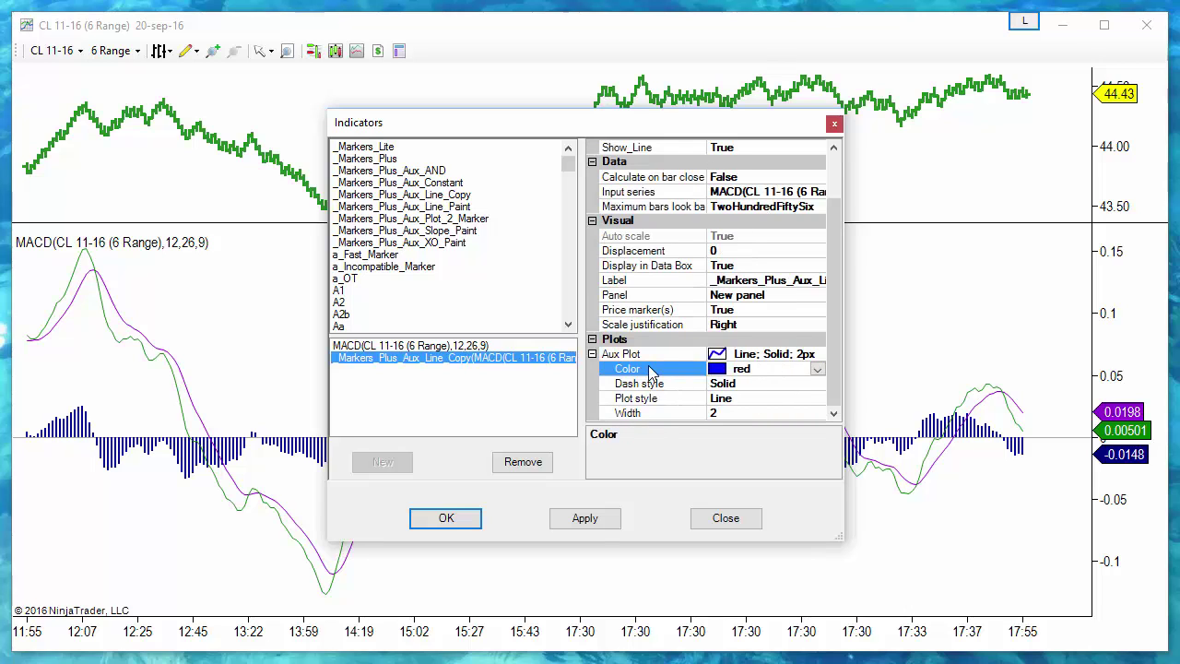
click(585, 518)
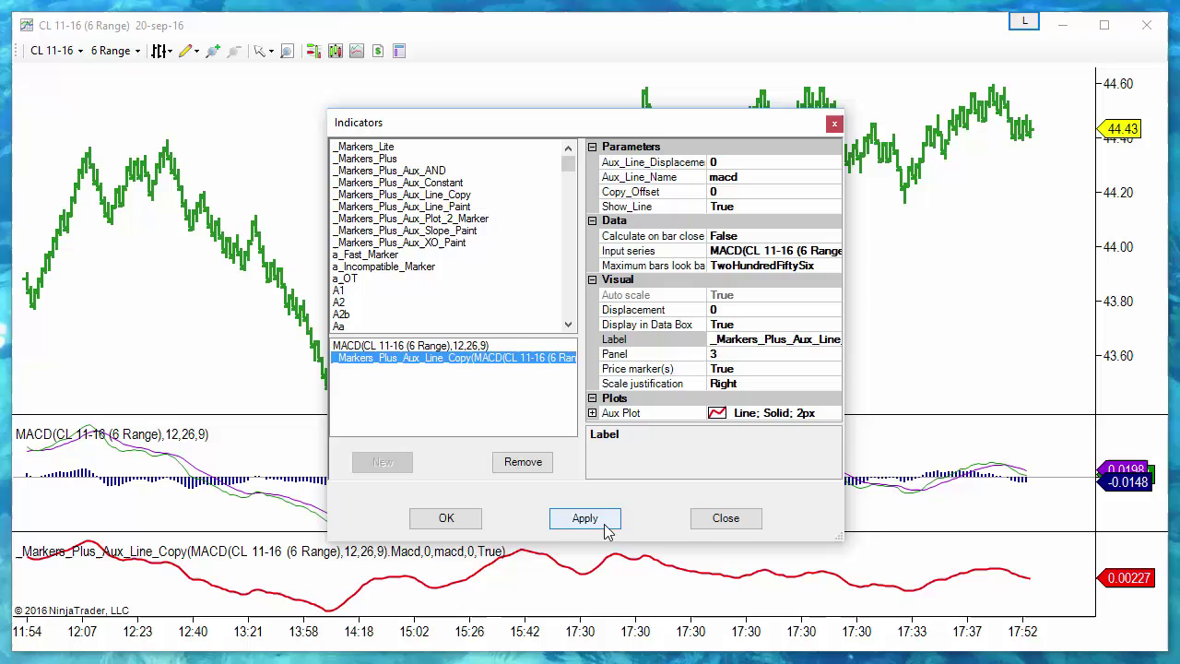
- Add a second _Markers_Plus_Aux_Line_Copy indicator and set its Aux_Line_Name to avg
double_click(433, 194)
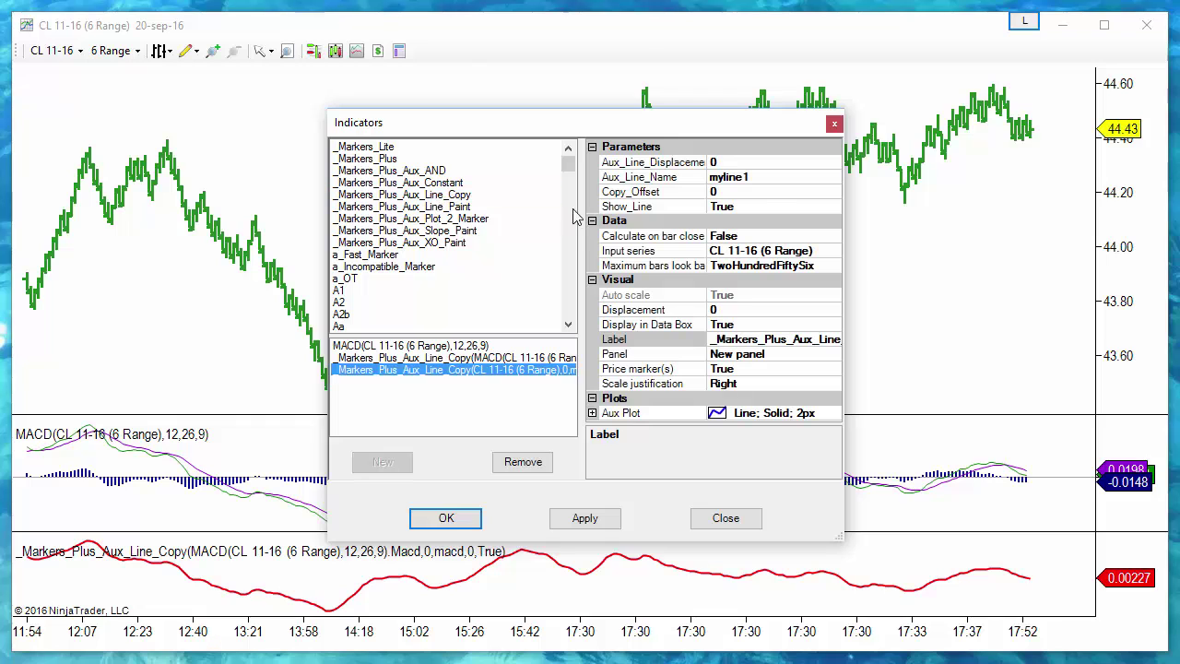
click(765, 176)
text(avg)
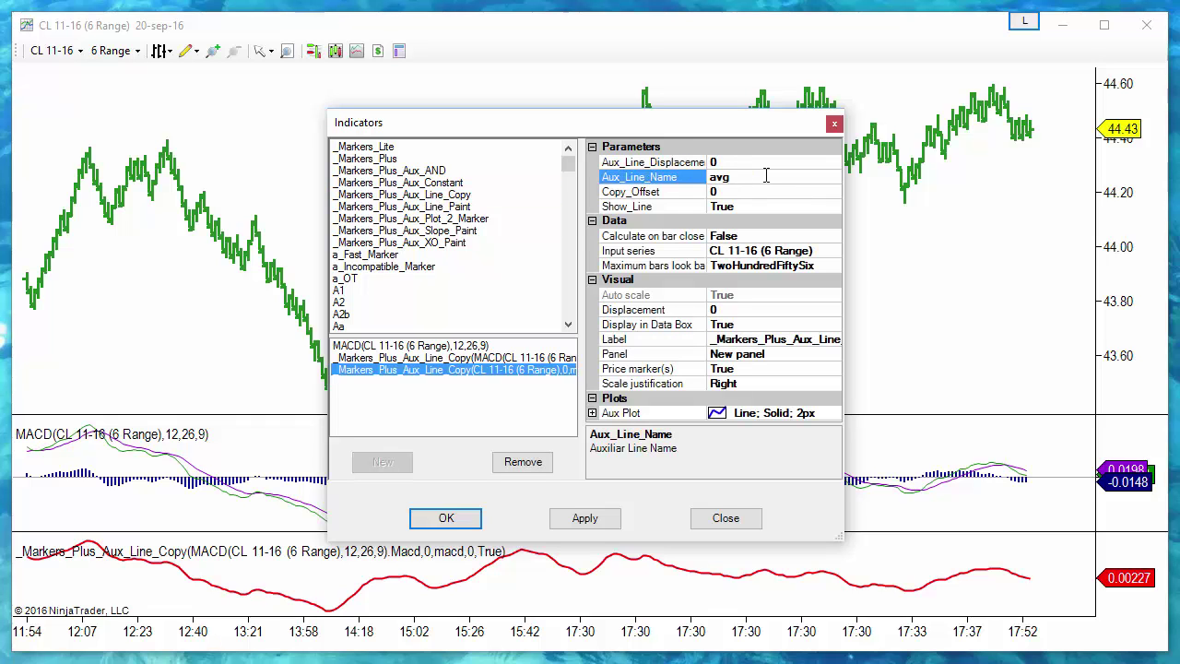
- Set the avg line copy's input series to the MACD indicator, using its Avg plot, and apply the indicator to the chart
click(830, 252)
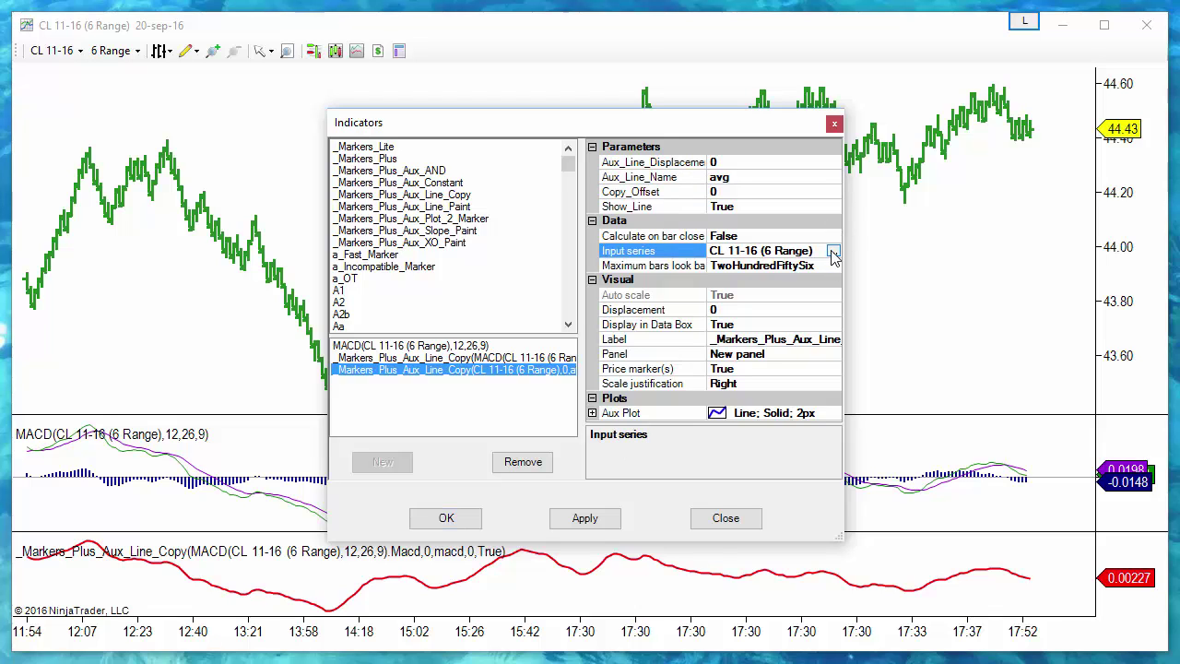
click(834, 254)
click(500, 180)
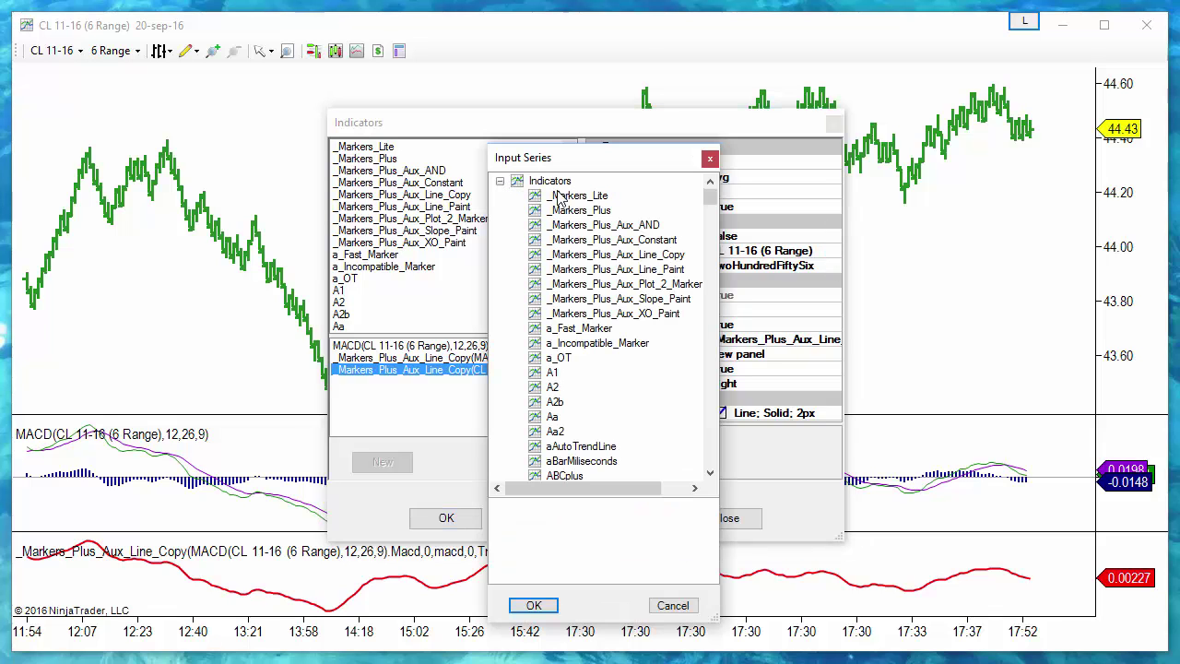
click(570, 216)
key(n)
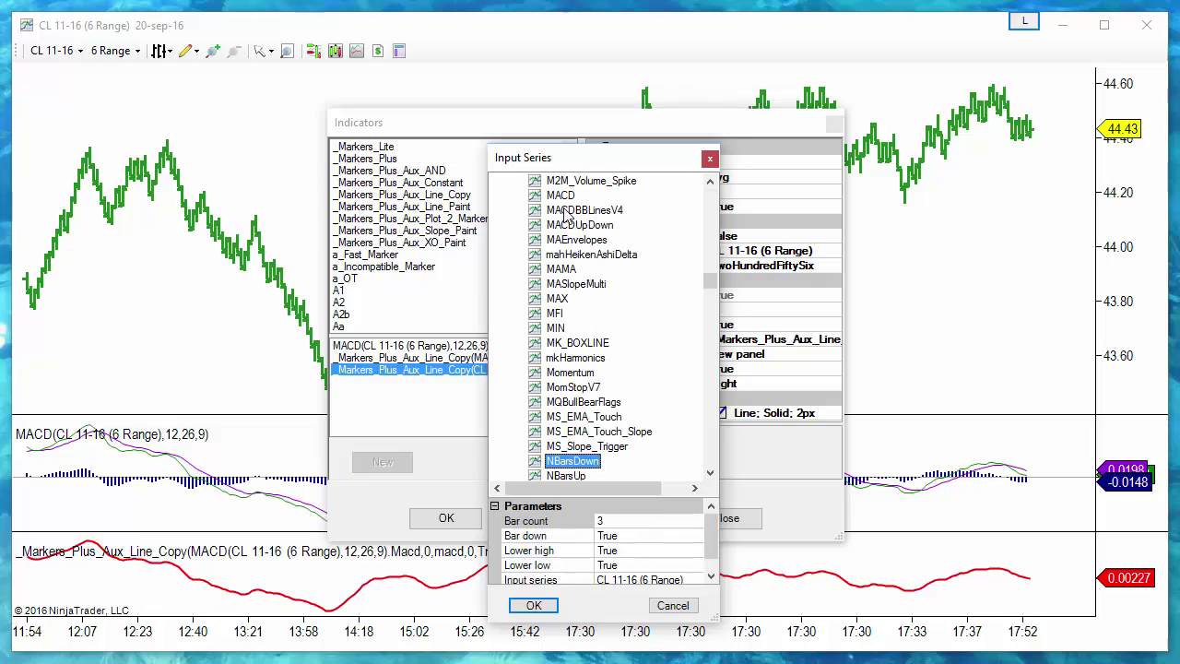
click(562, 195)
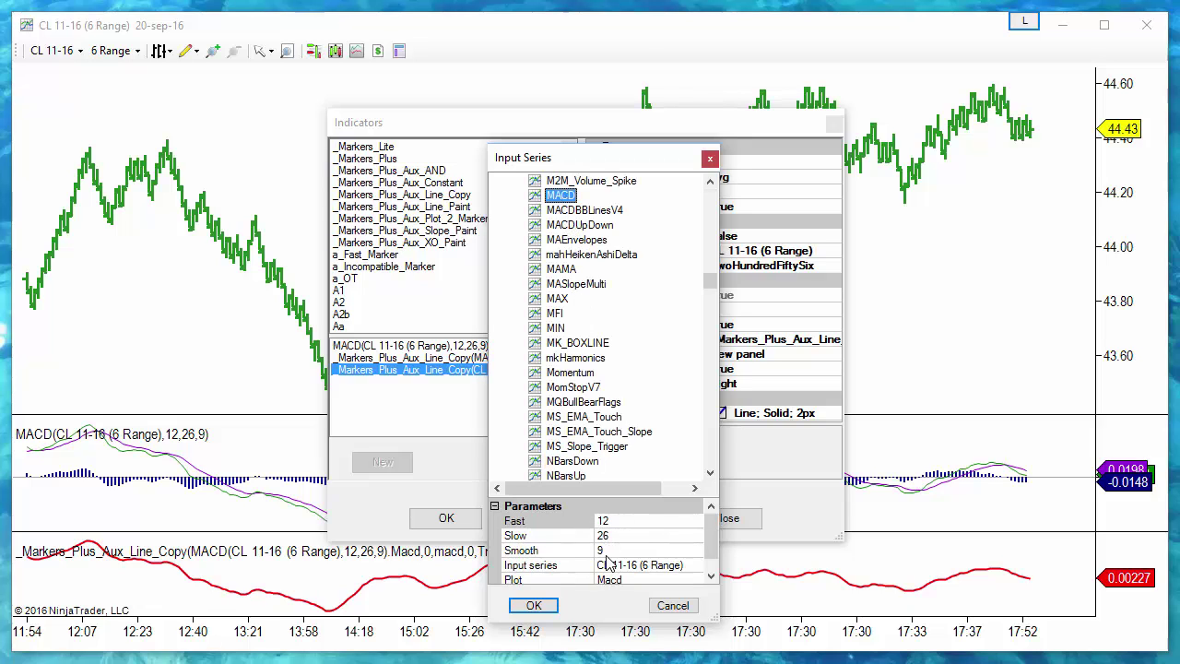
scroll(710, 559, down, 1)
click(671, 569)
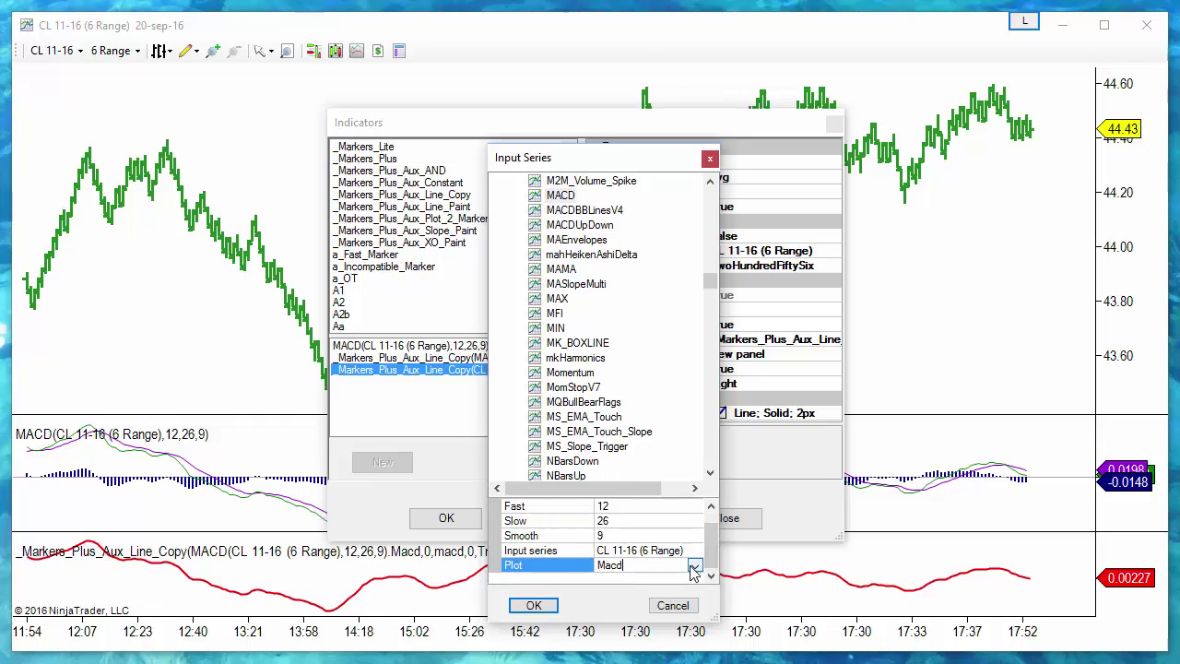
click(696, 566)
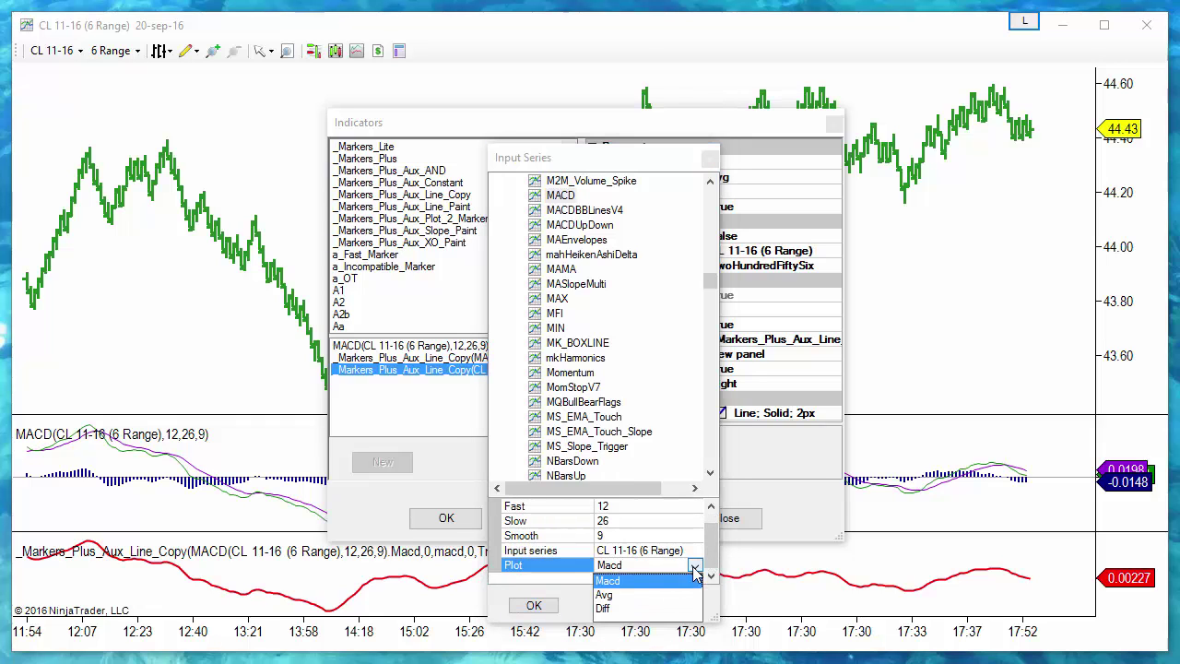
click(607, 597)
click(534, 605)
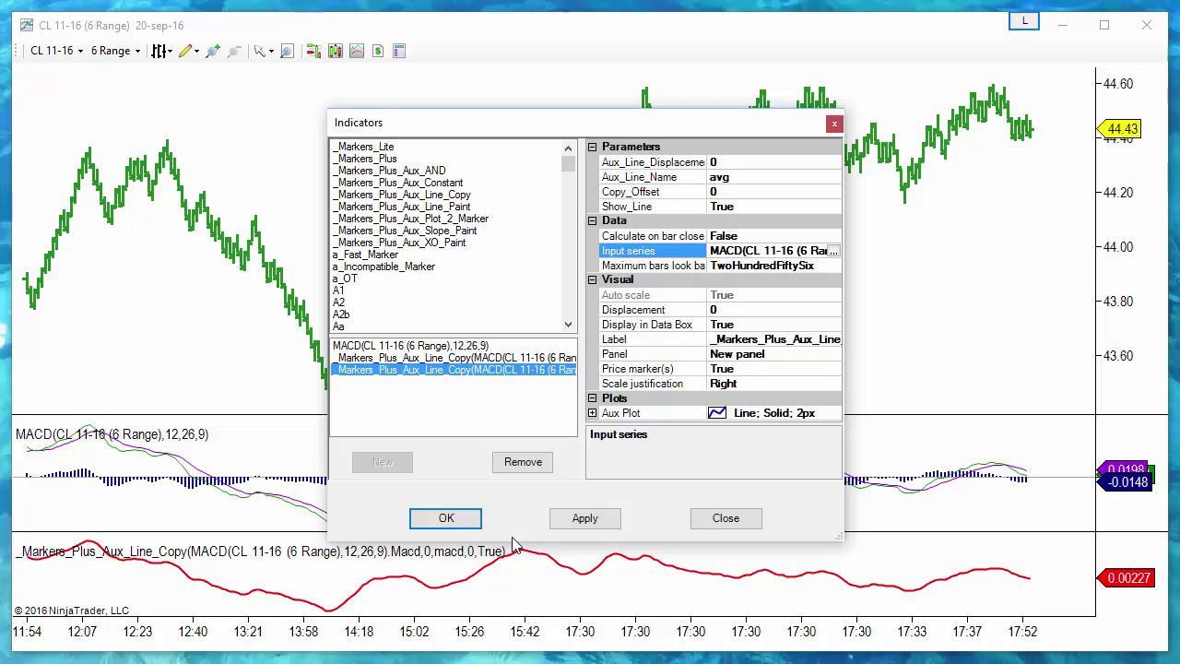
click(446, 516)
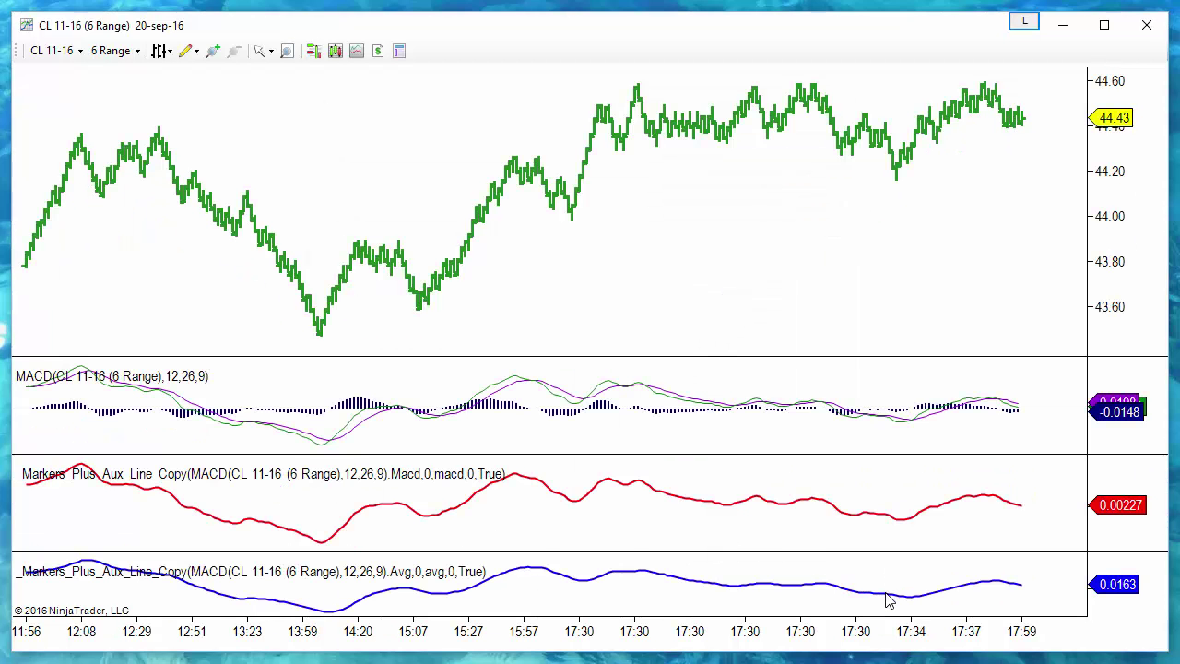
- Move the avg line copy into the macd line copy's panel and enlarge the two indicator panels
drag(887, 600, 1027, 507)
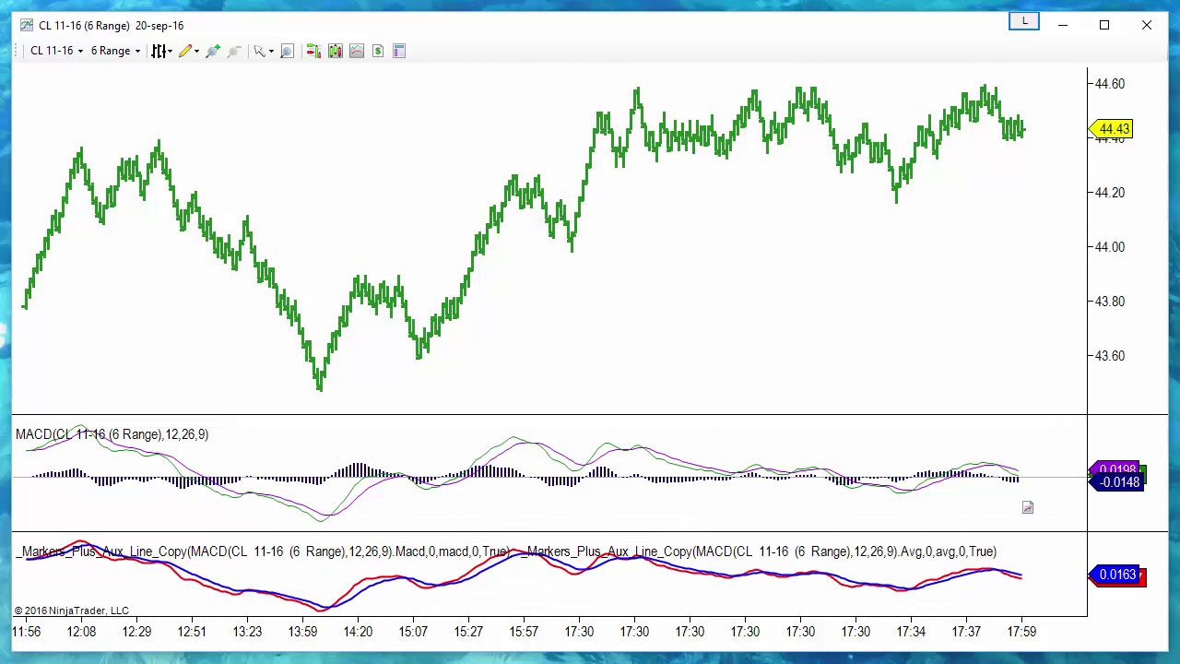
drag(861, 416, 858, 224)
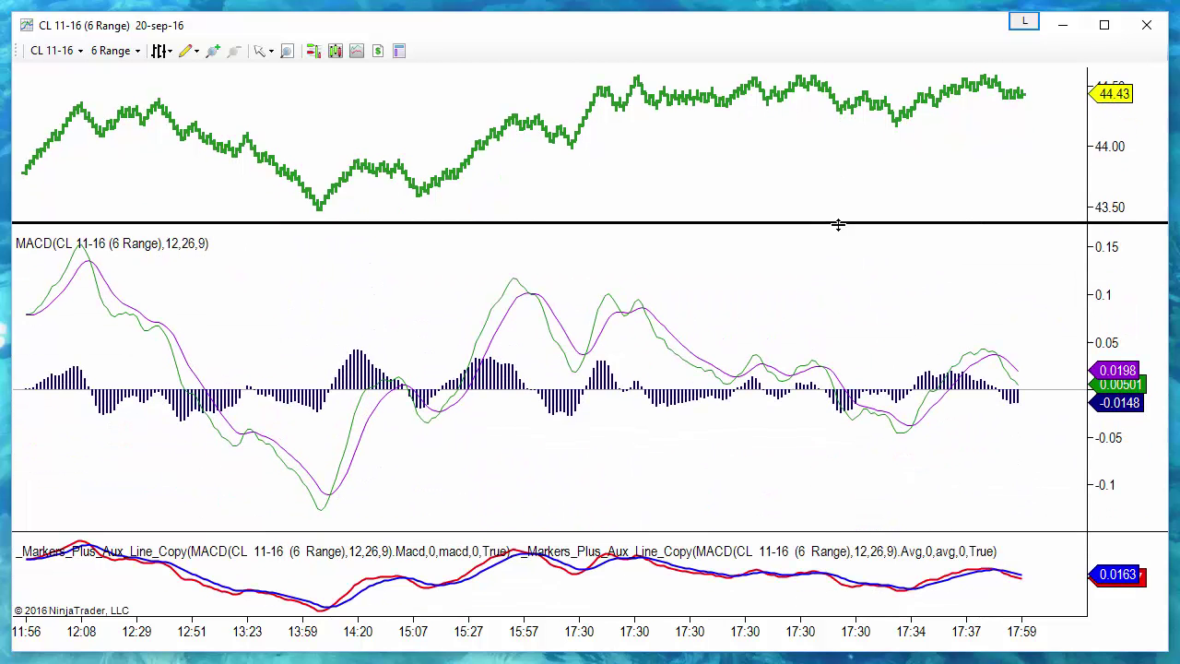
drag(858, 533, 853, 428)
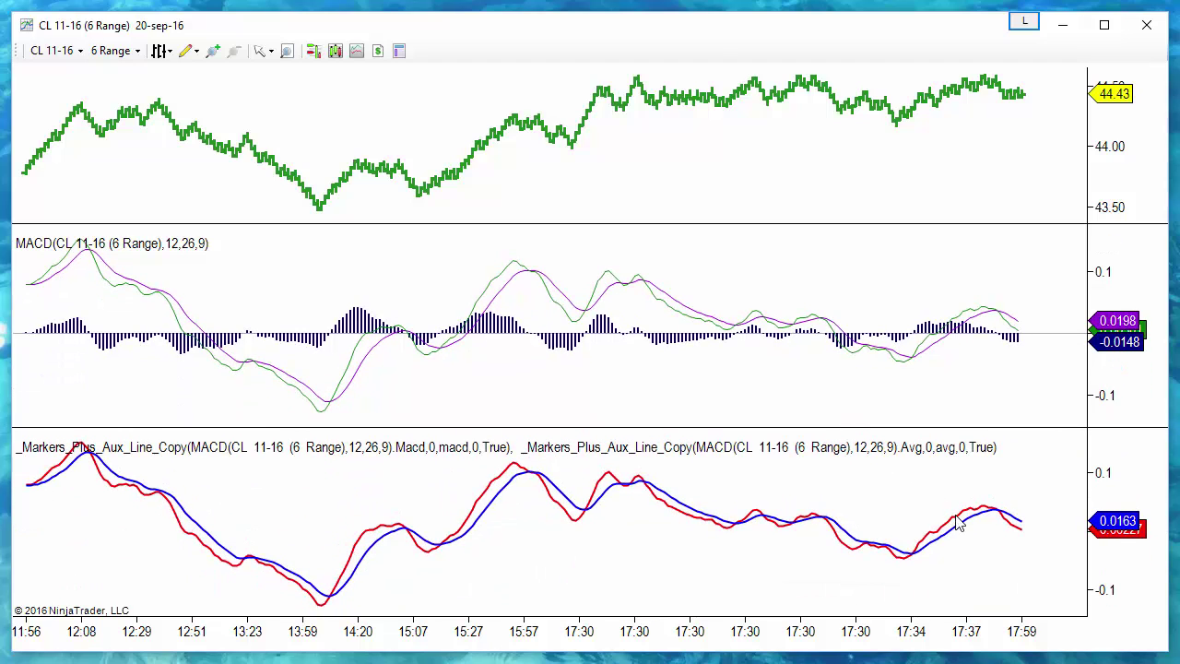
- Move both the macd and avg line copies into the MACD panel and adjust that panel's height
drag(955, 499, 1117, 264)
drag(977, 506, 1111, 314)
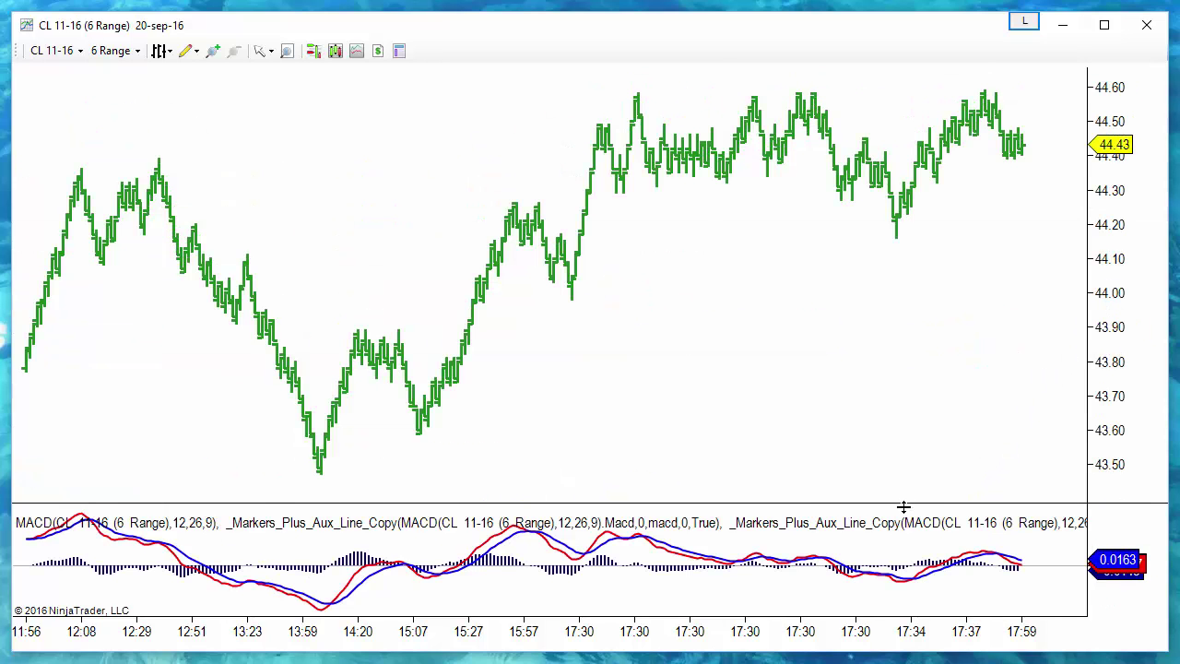
drag(904, 507, 898, 237)
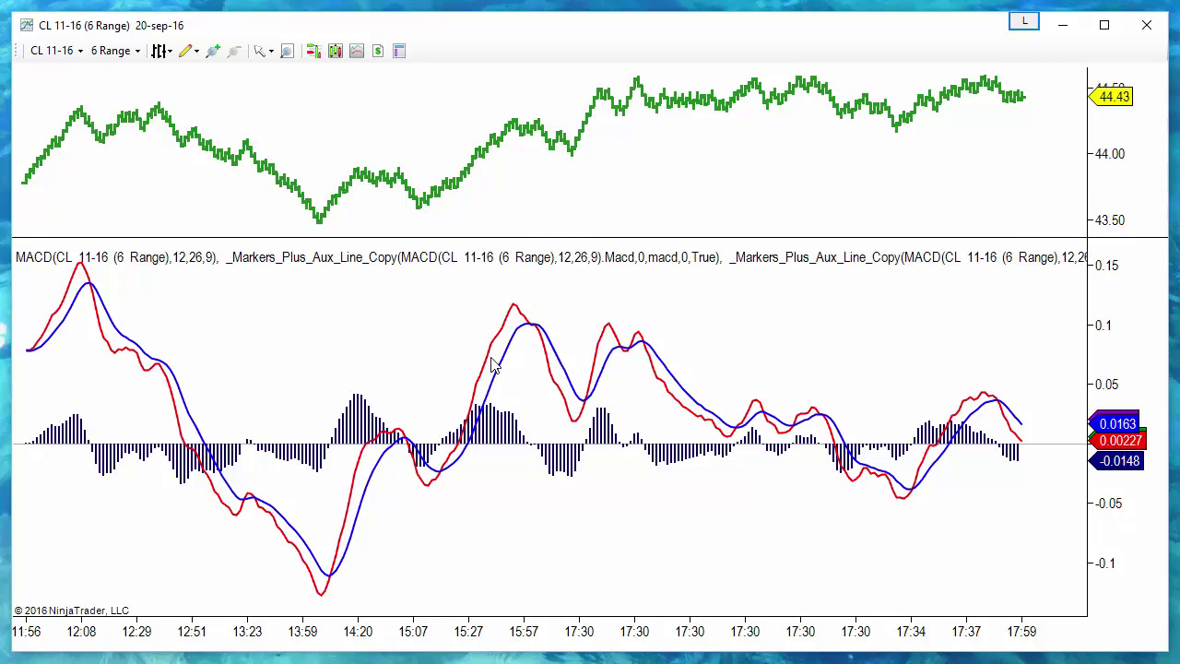
drag(527, 235, 537, 427)
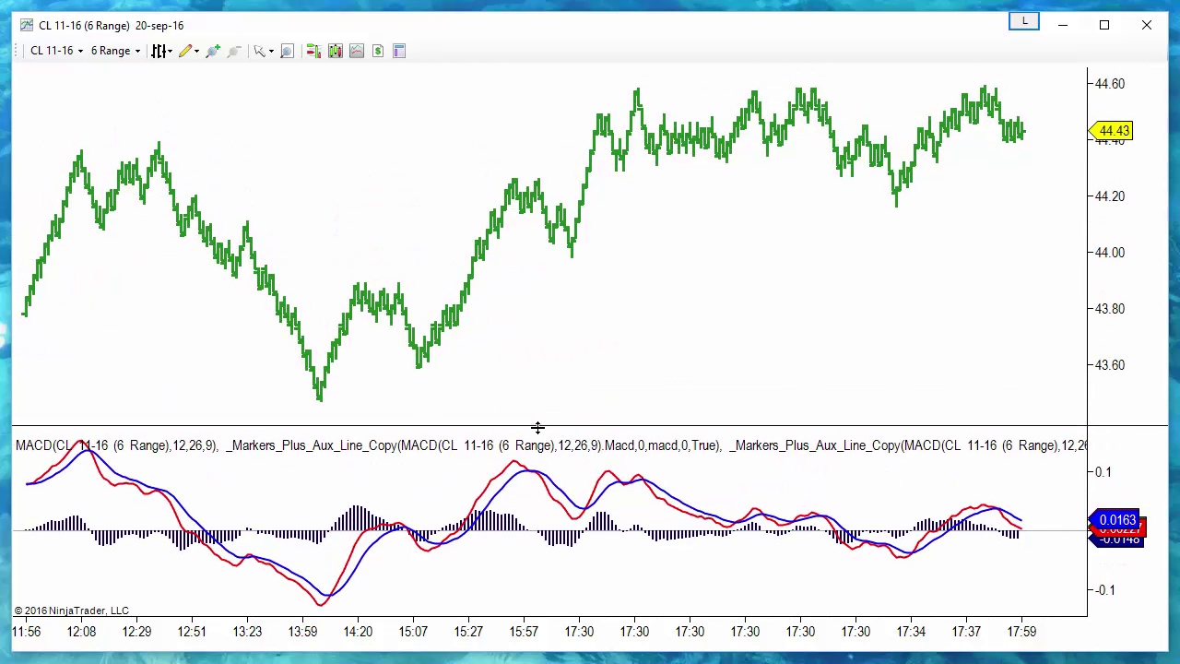
- Add a _Markers_Plus_Aux_XO_Paint indicator to the chart and set its Aux_Line_Name_1 to macd
right_click(292, 157)
click(407, 226)
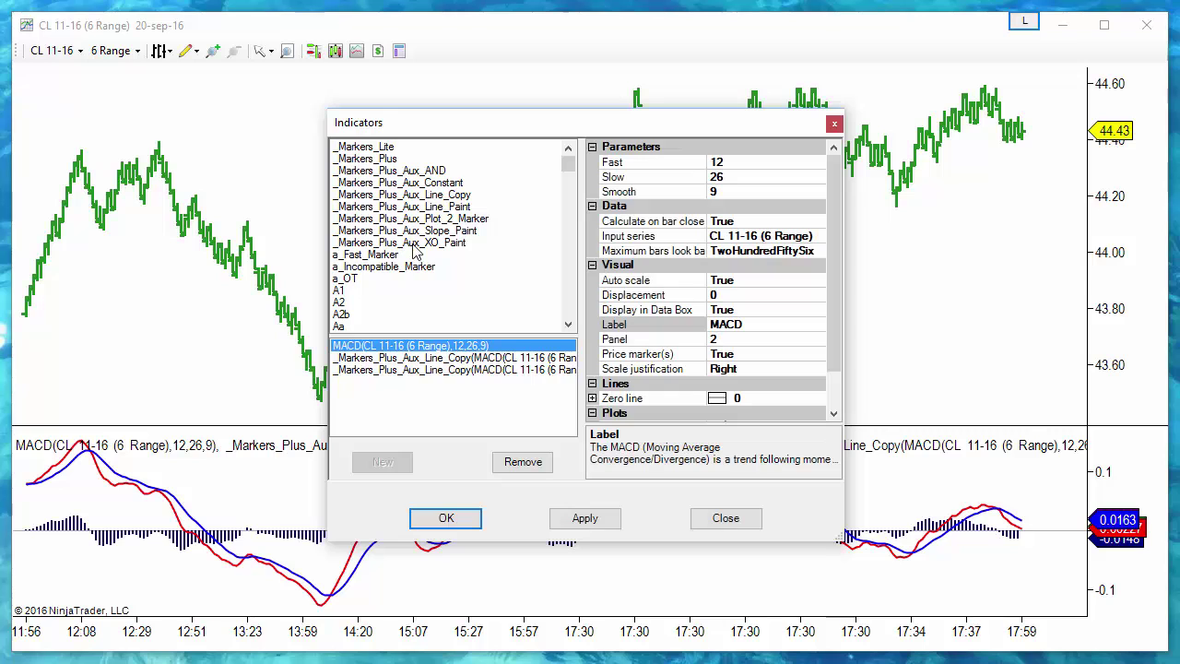
click(413, 243)
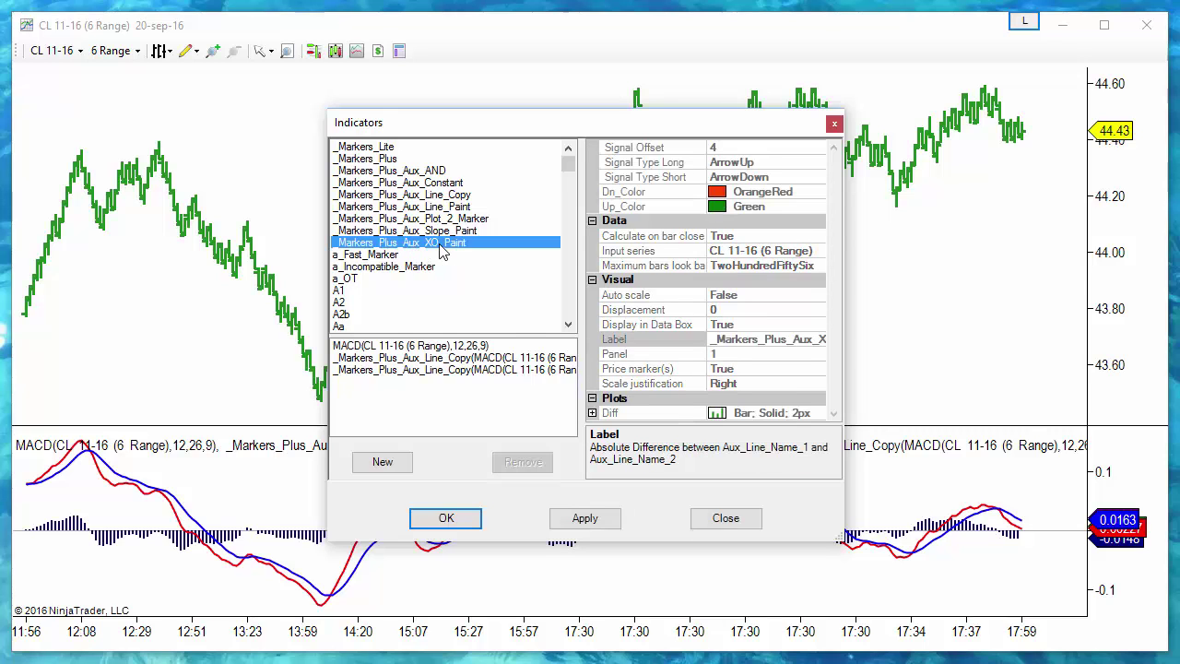
double_click(441, 244)
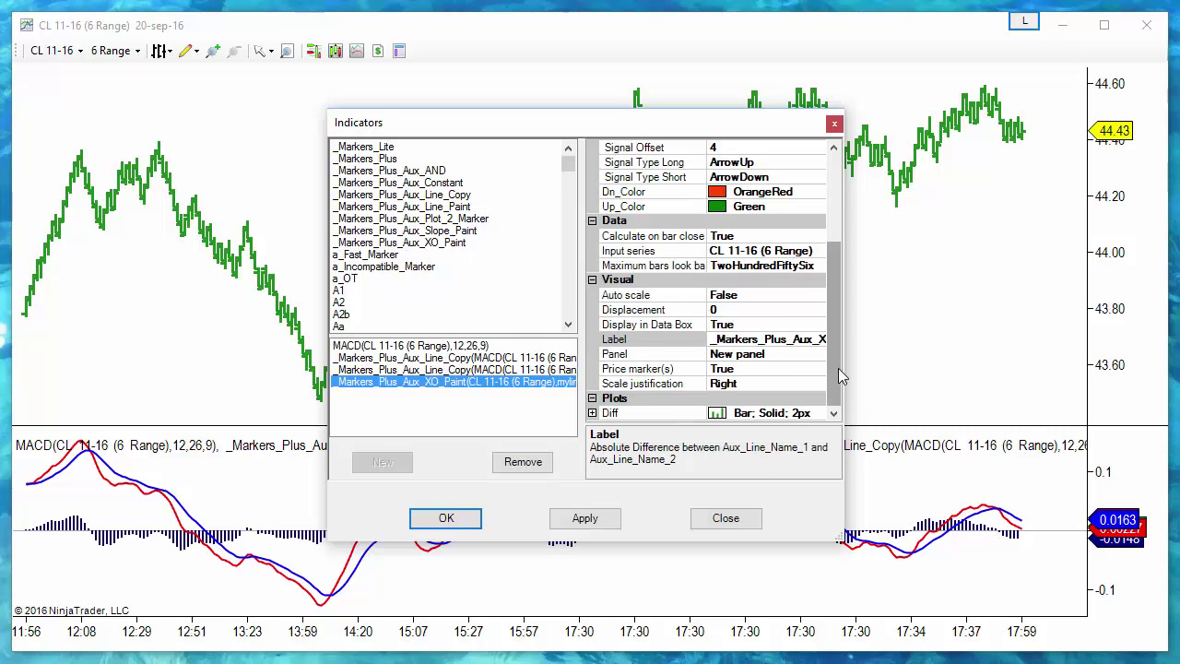
scroll(836, 313, up, 3)
click(761, 221)
double_click(761, 221)
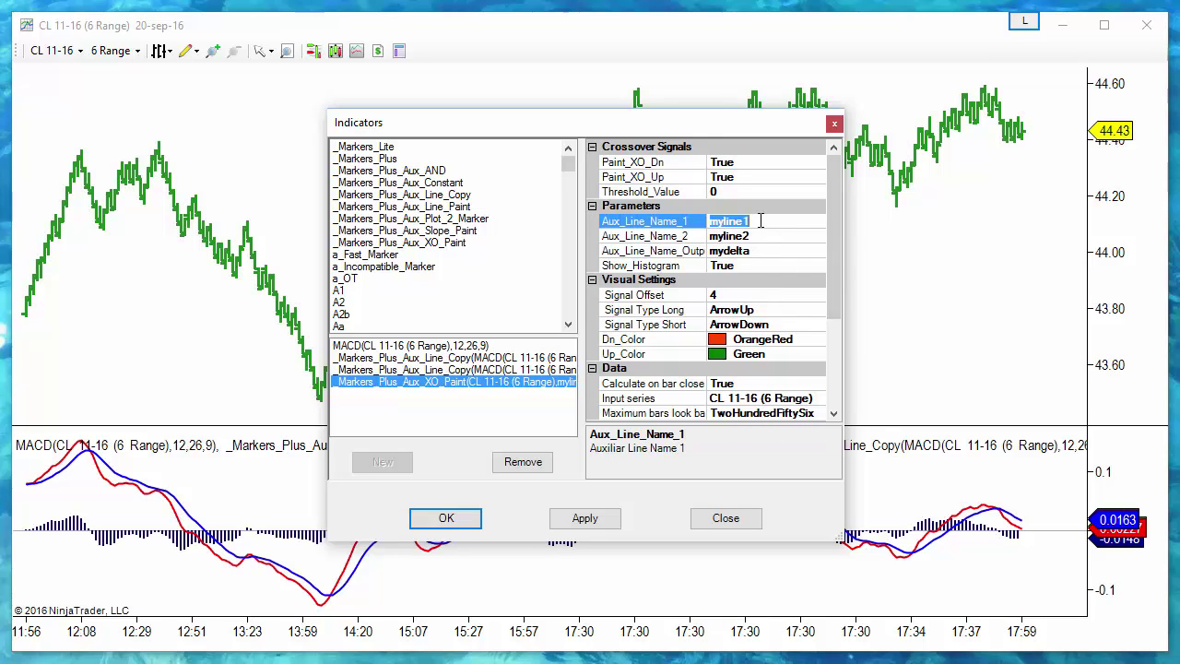
text(macd)
- Check the Aux_Line_Name of both line copies and set the XO paint indicator's Aux_Line_Name_2 to avg
click(427, 368)
click(430, 359)
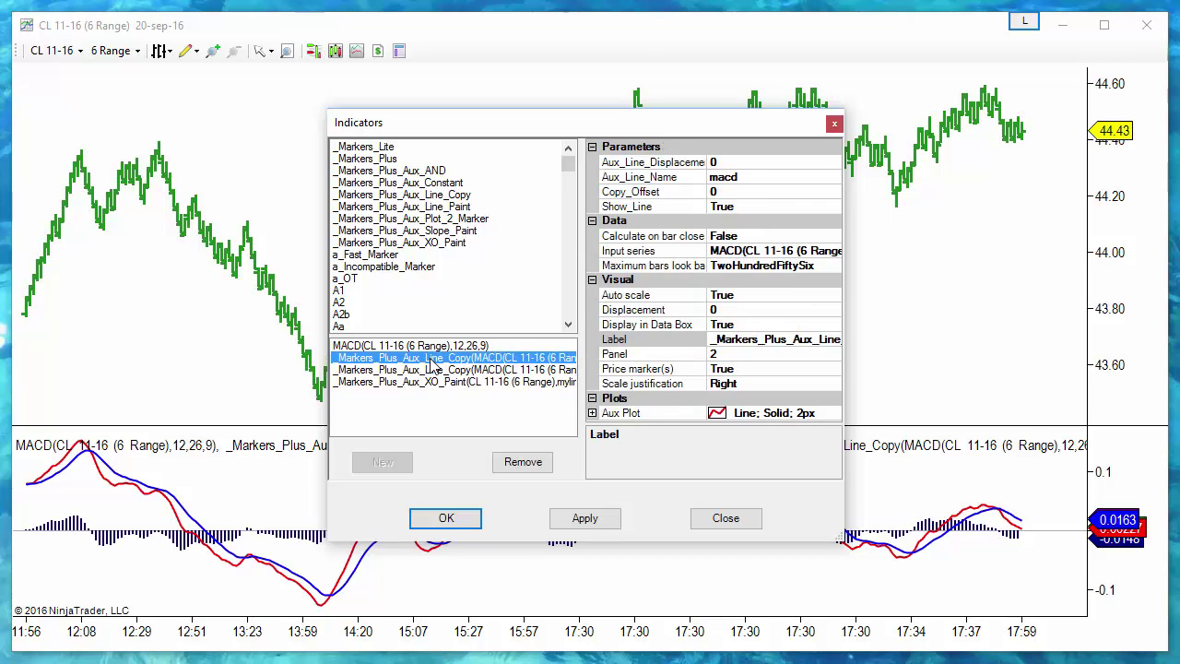
click(743, 179)
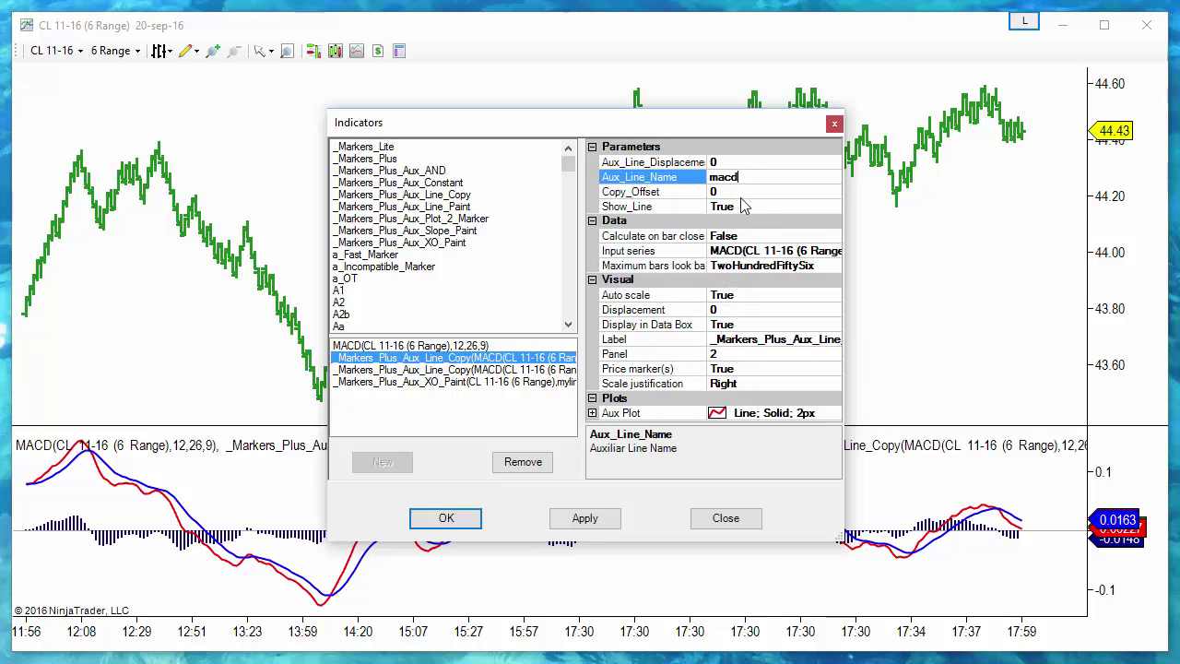
click(415, 370)
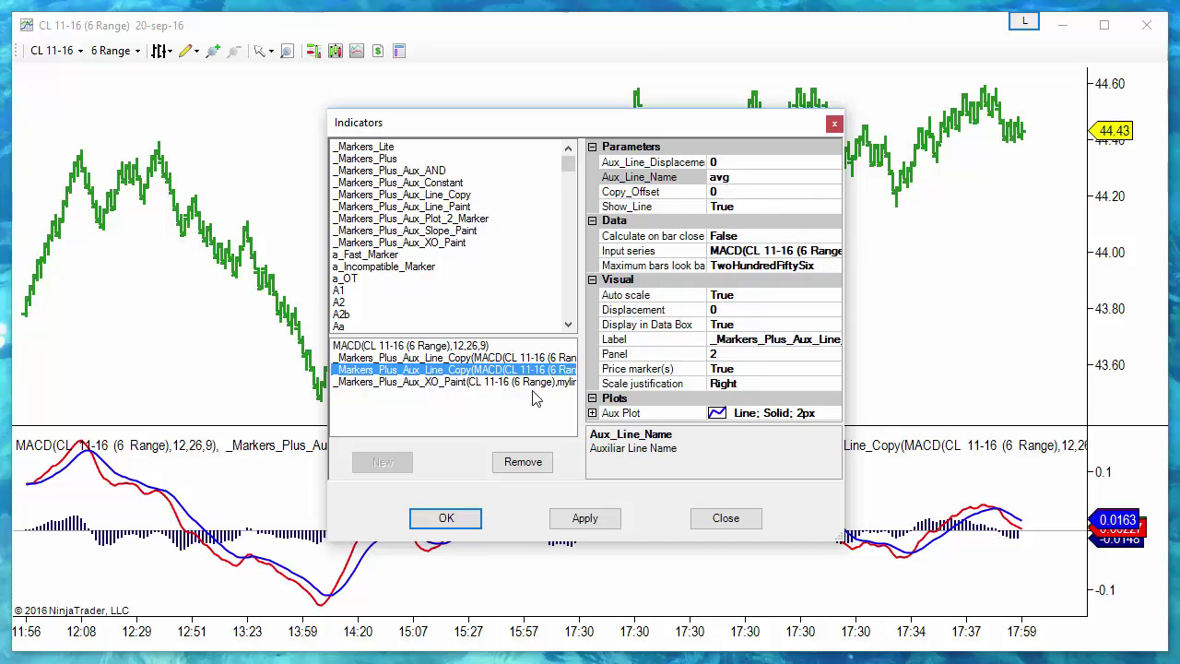
click(466, 382)
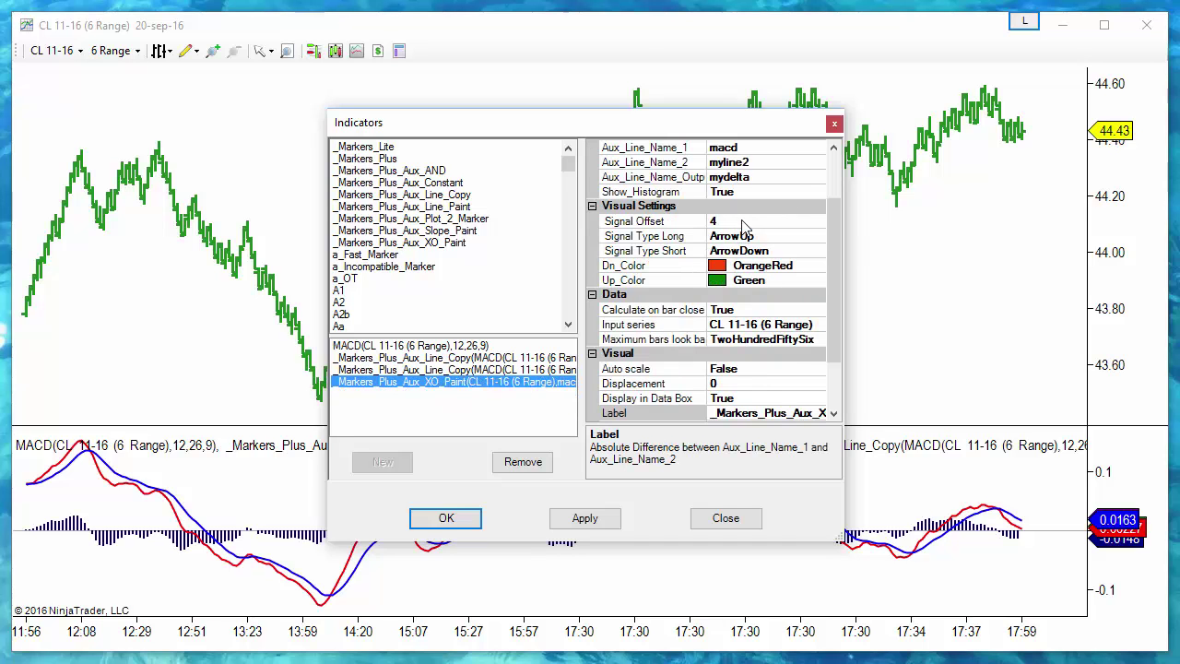
scroll(829, 289, up, 2)
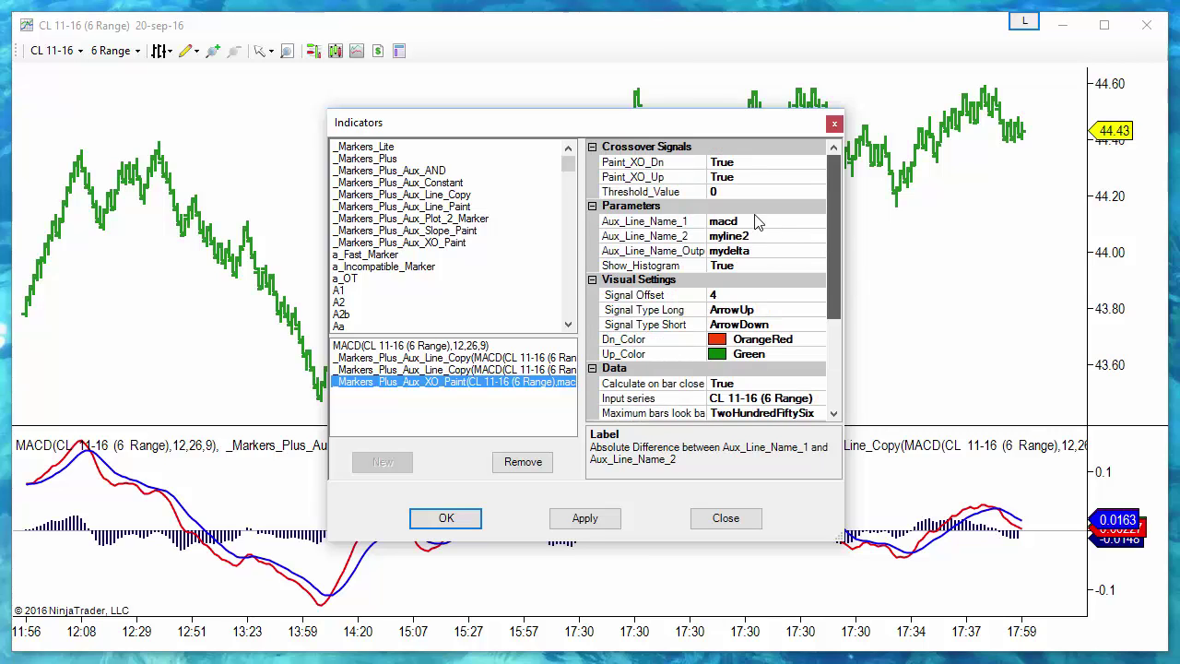
click(758, 237)
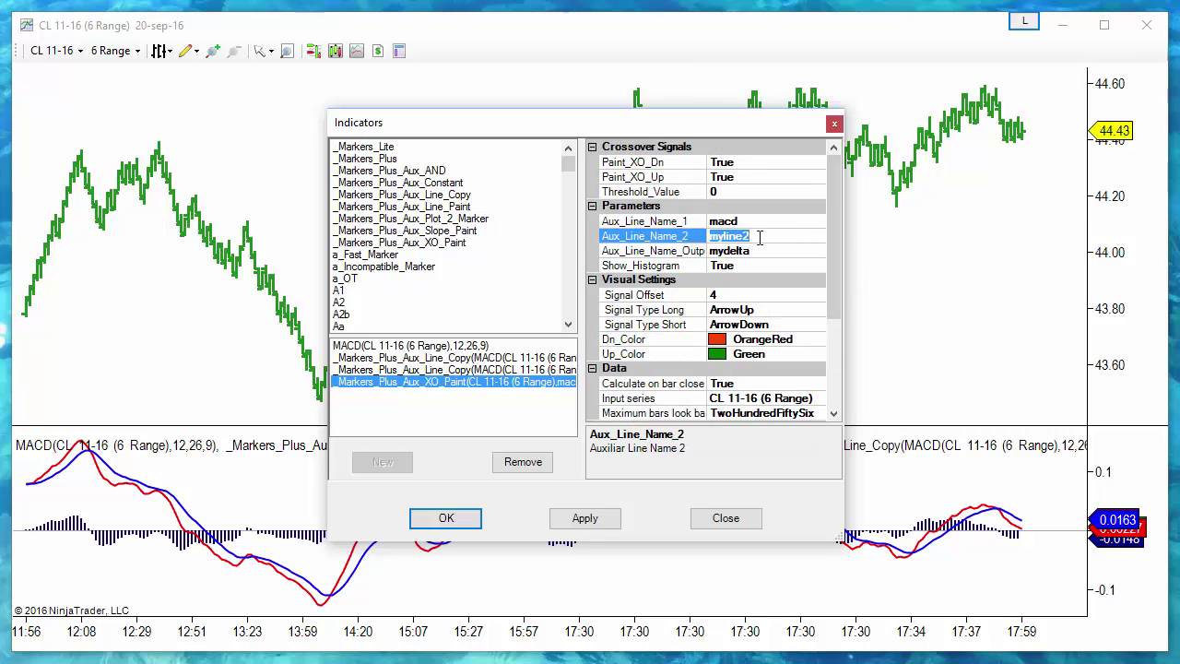
text(avg)
- Review the XO paint indicator's output name, crossover, marker type and color settings and apply it to the chart
click(761, 251)
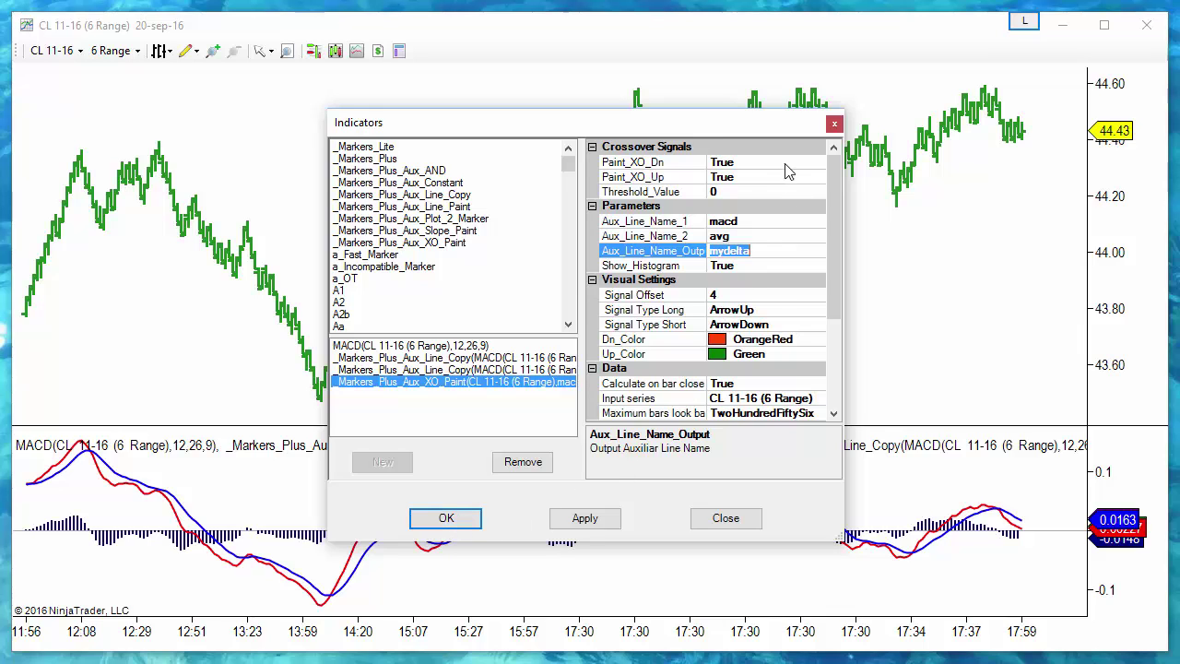
click(758, 164)
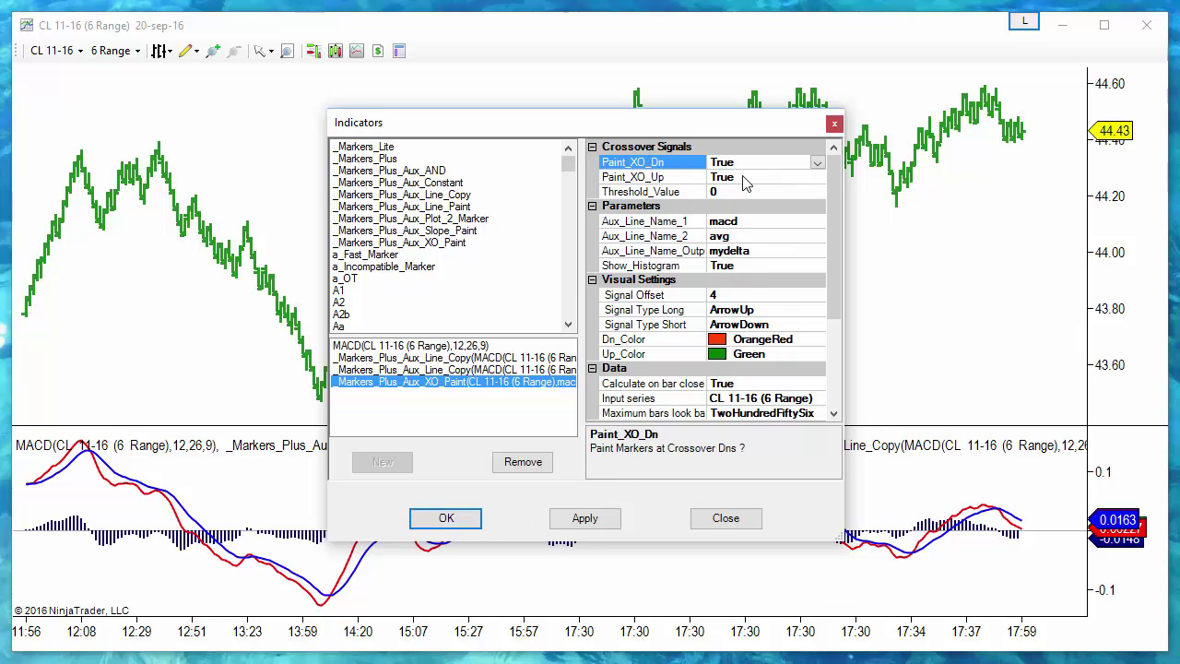
click(745, 179)
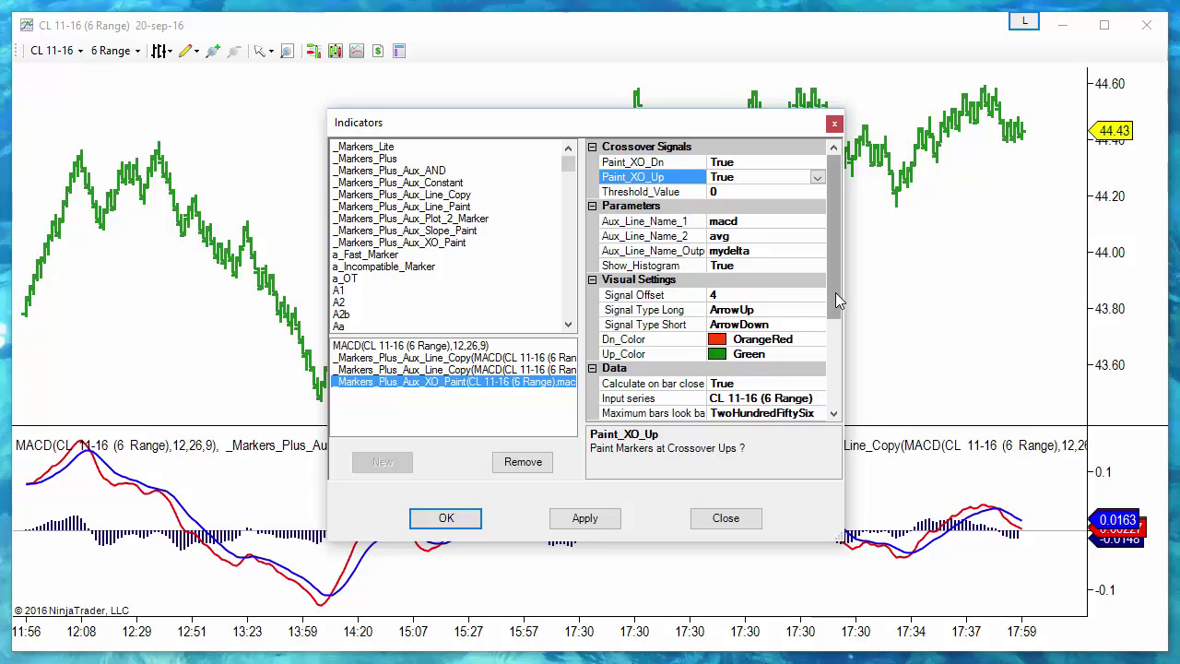
drag(836, 296, 836, 312)
click(758, 281)
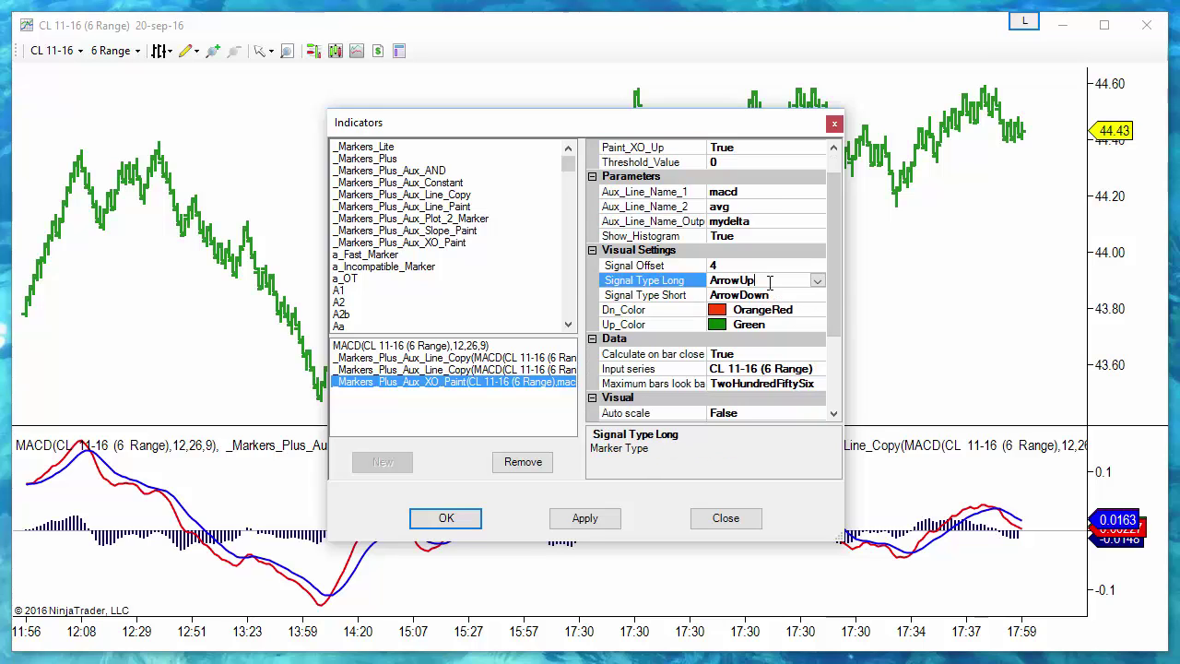
click(817, 282)
click(817, 284)
click(765, 324)
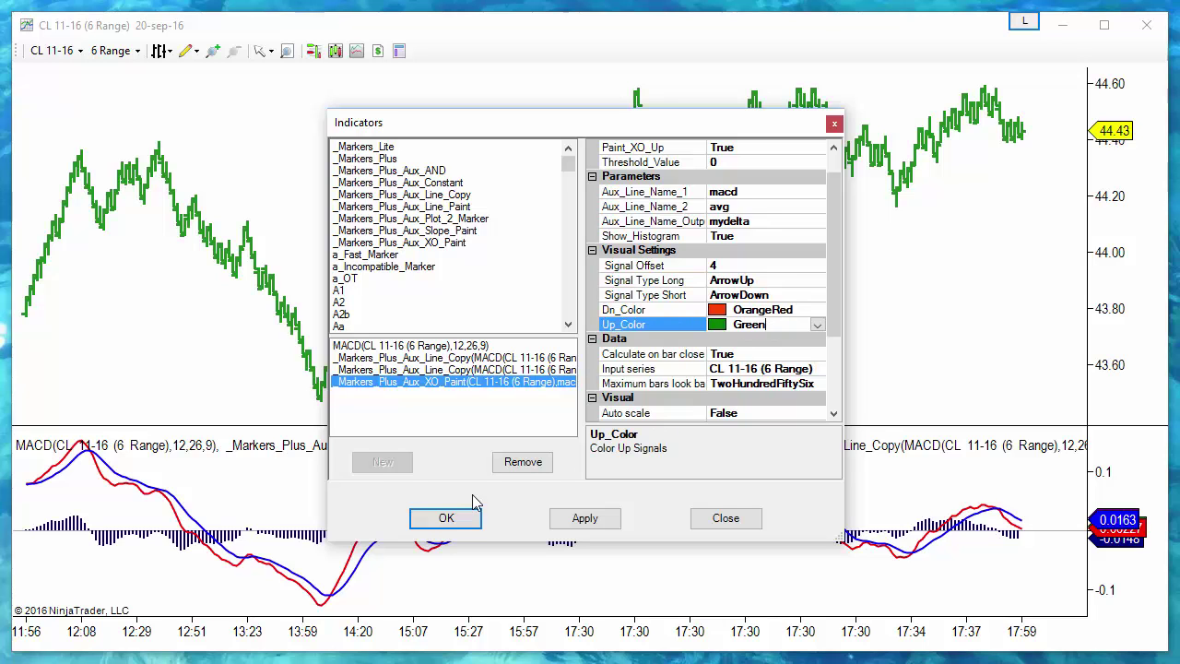
click(443, 517)
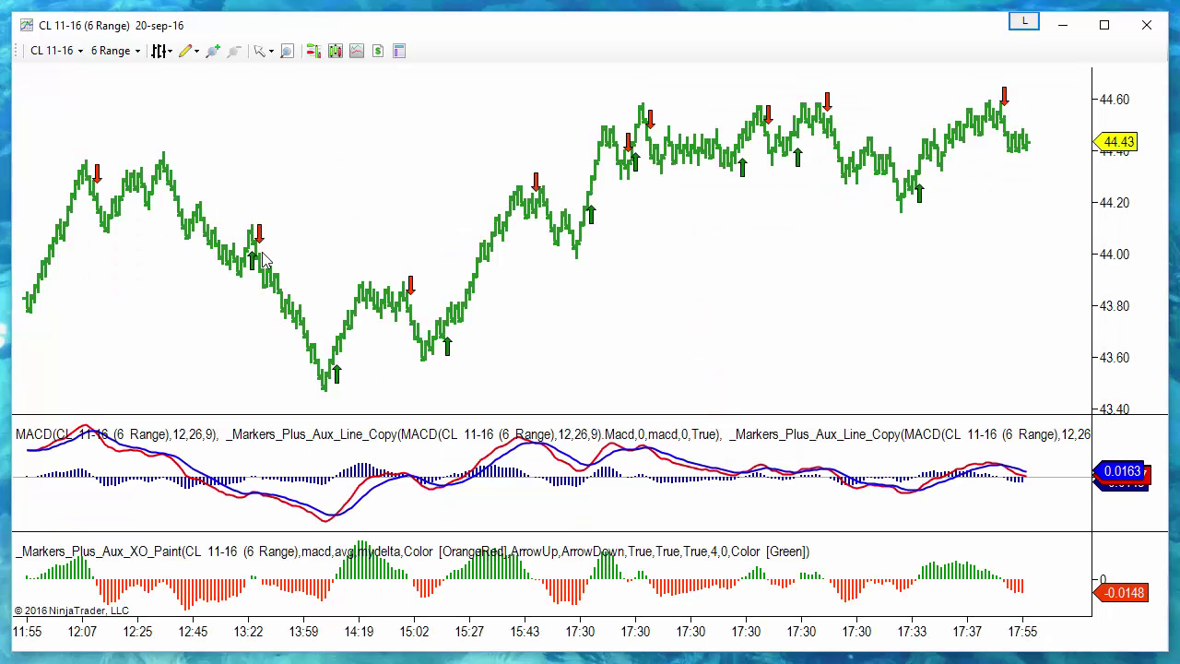
- Enlarge the MACD panel and rescale the chart's time and value axes to examine the crossover arrows over several sessions
mouse_move(592, 643)
mouse_down()
mouse_move(521, 645)
mouse_move(581, 646)
mouse_up()
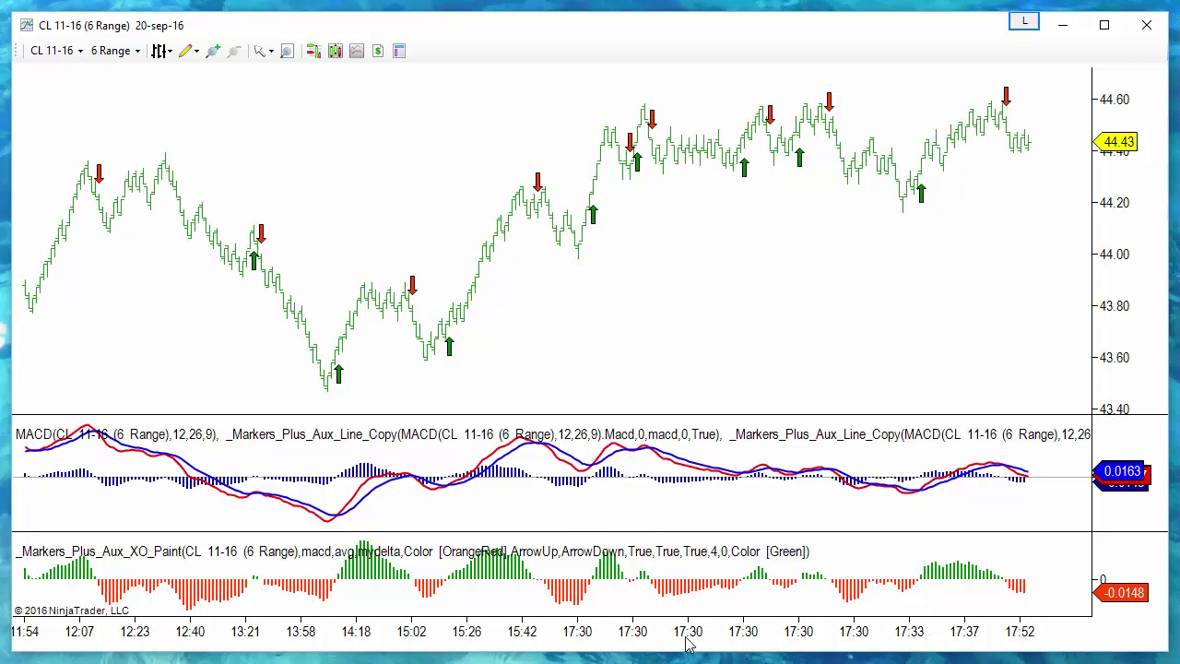
drag(683, 645, 645, 662)
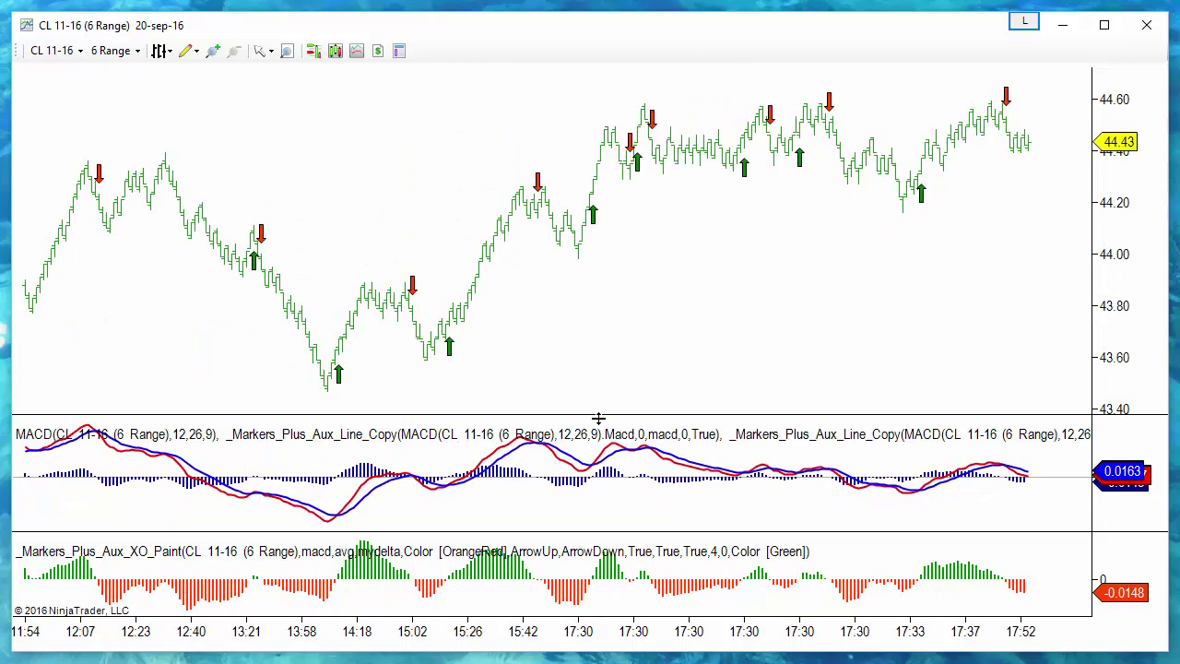
drag(598, 418, 616, 239)
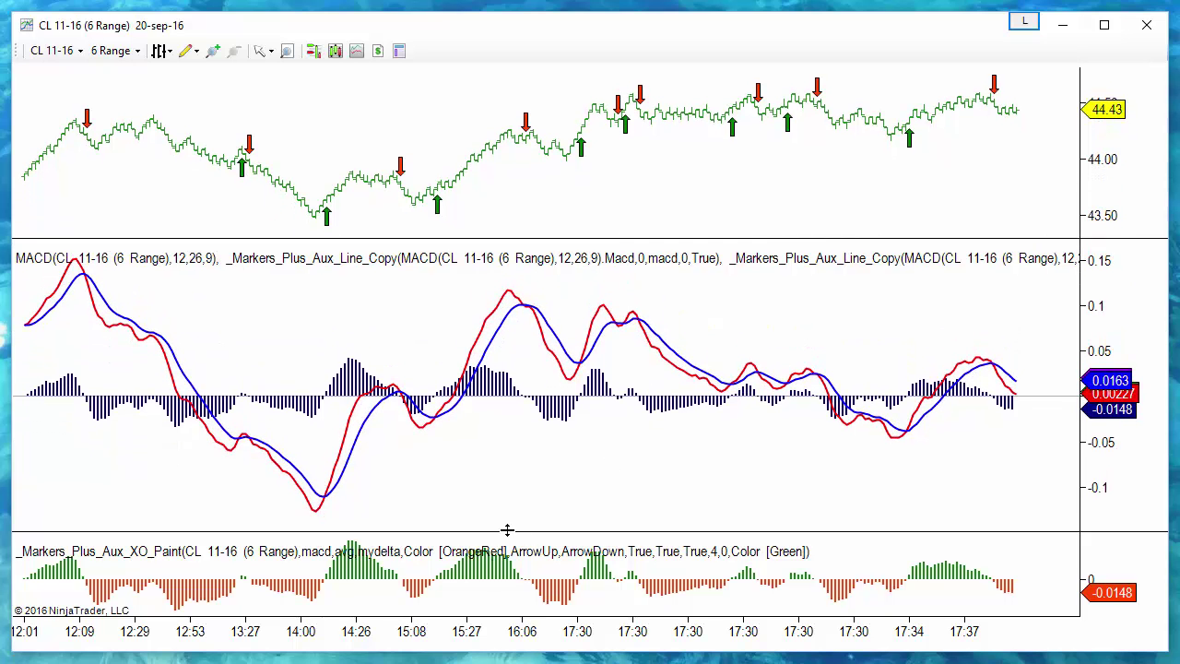
scroll(496, 643, down, 5)
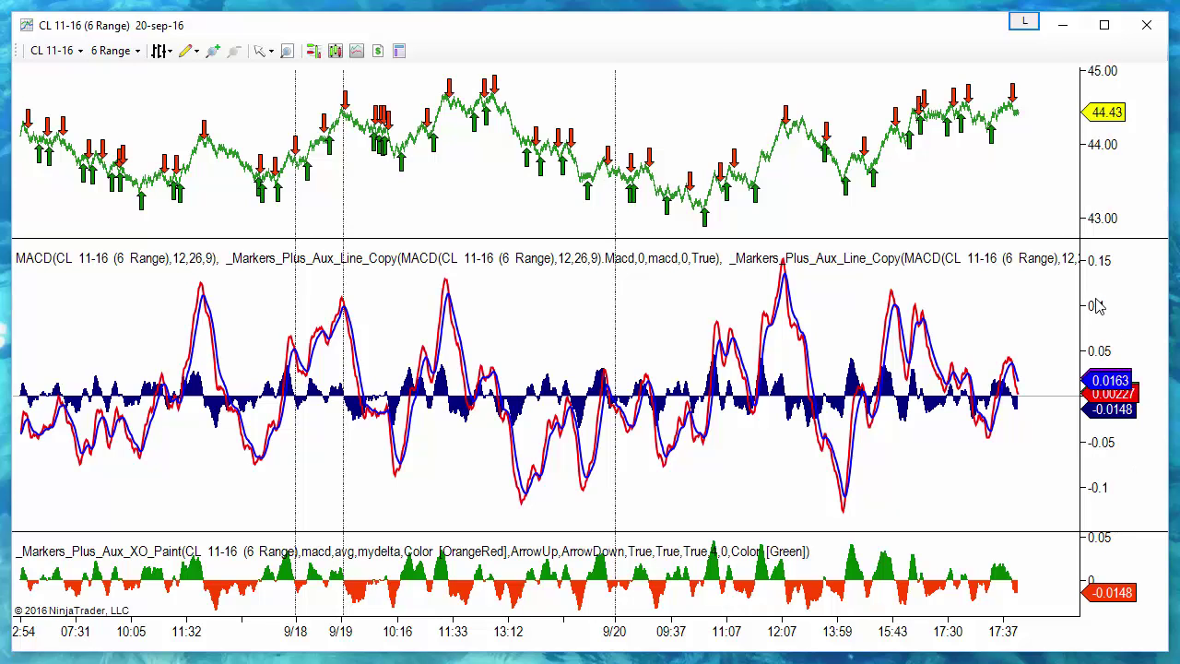
mouse_move(1106, 360)
mouse_down()
mouse_move(1130, 389)
mouse_move(1116, 434)
mouse_up()
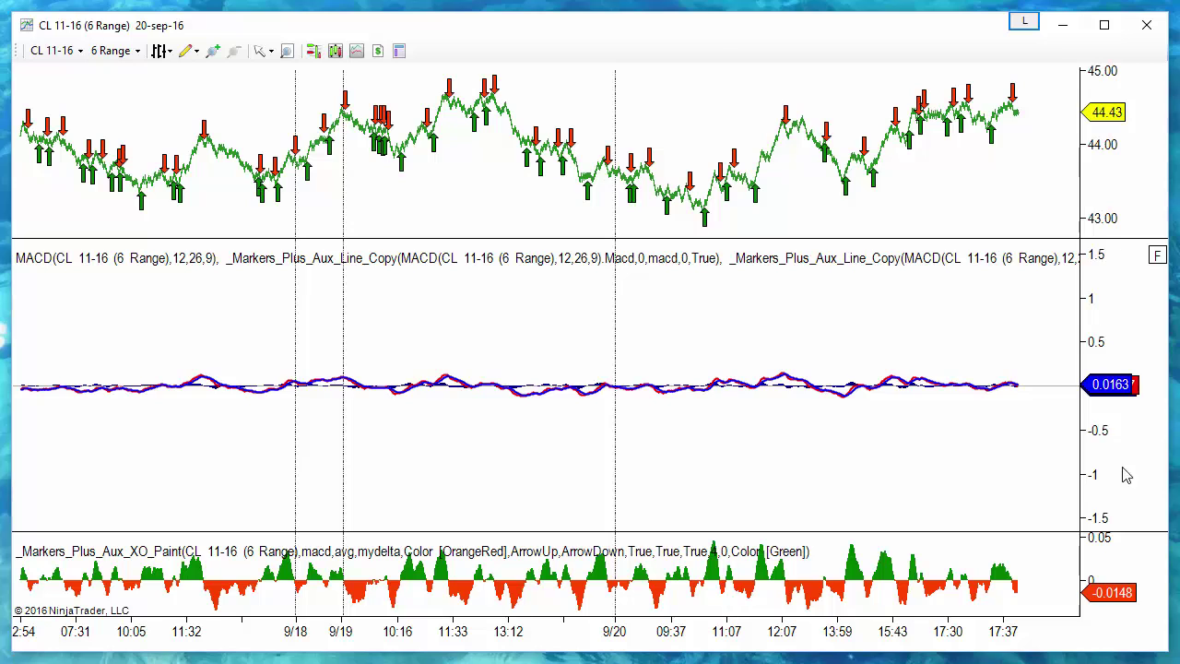
- Restore the MACD panel's automatic scaling and stretch the time axis to compare the line crossovers with the price arrows
click(1159, 259)
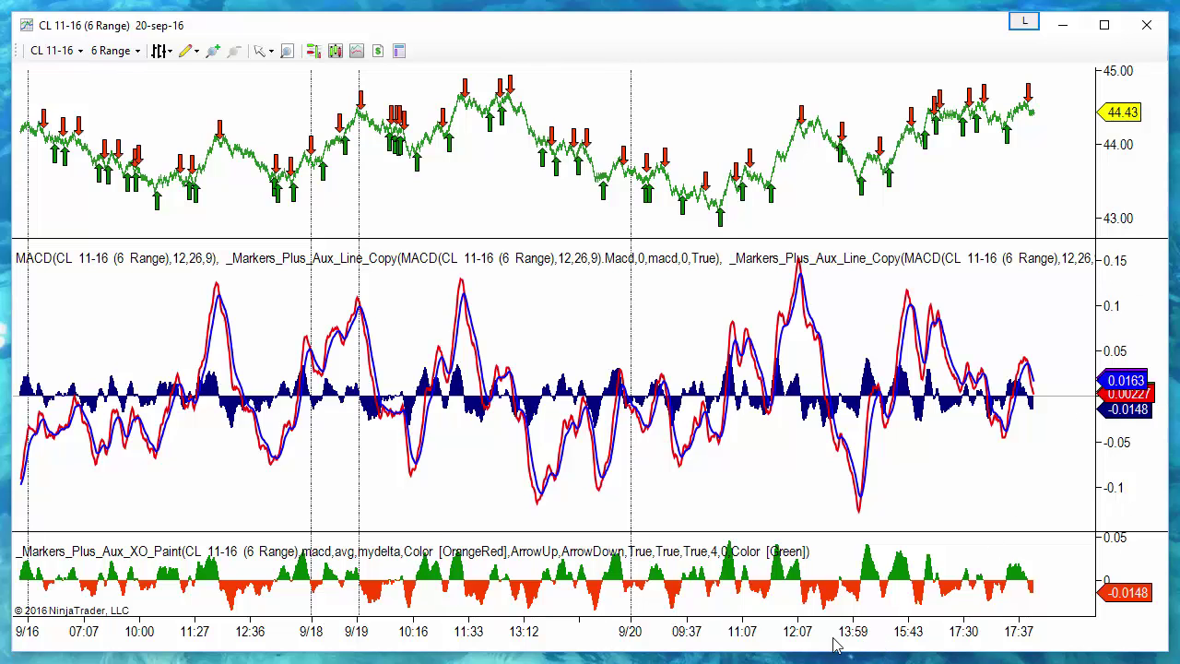
drag(835, 645, 437, 605)
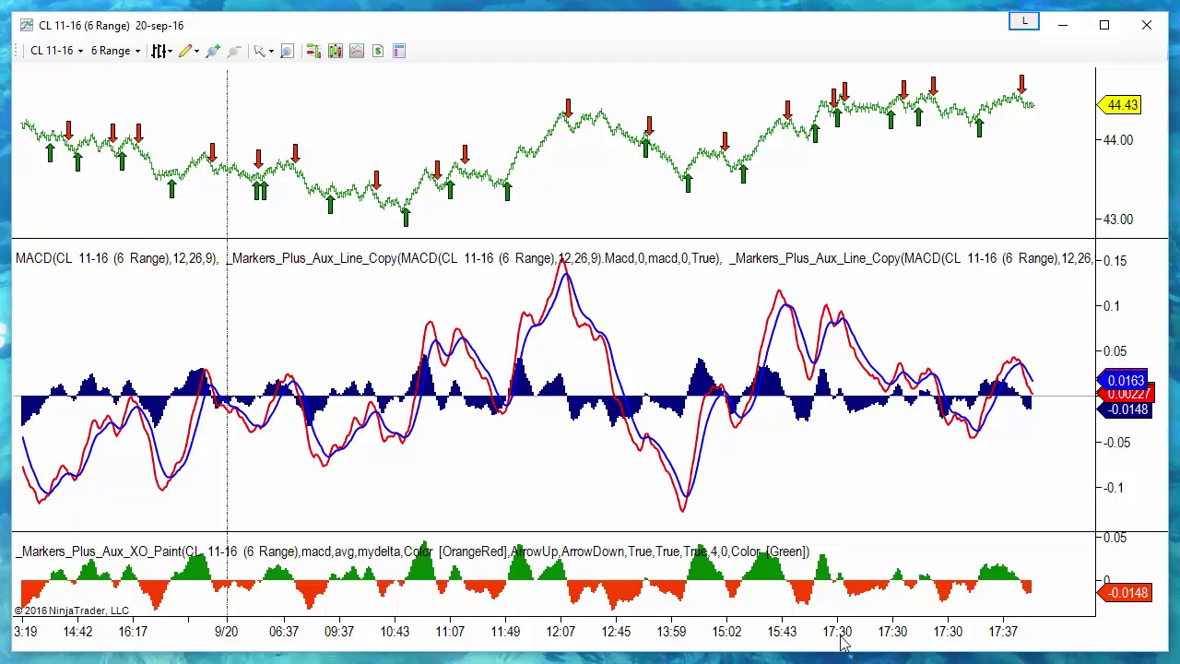
drag(841, 643, 690, 646)
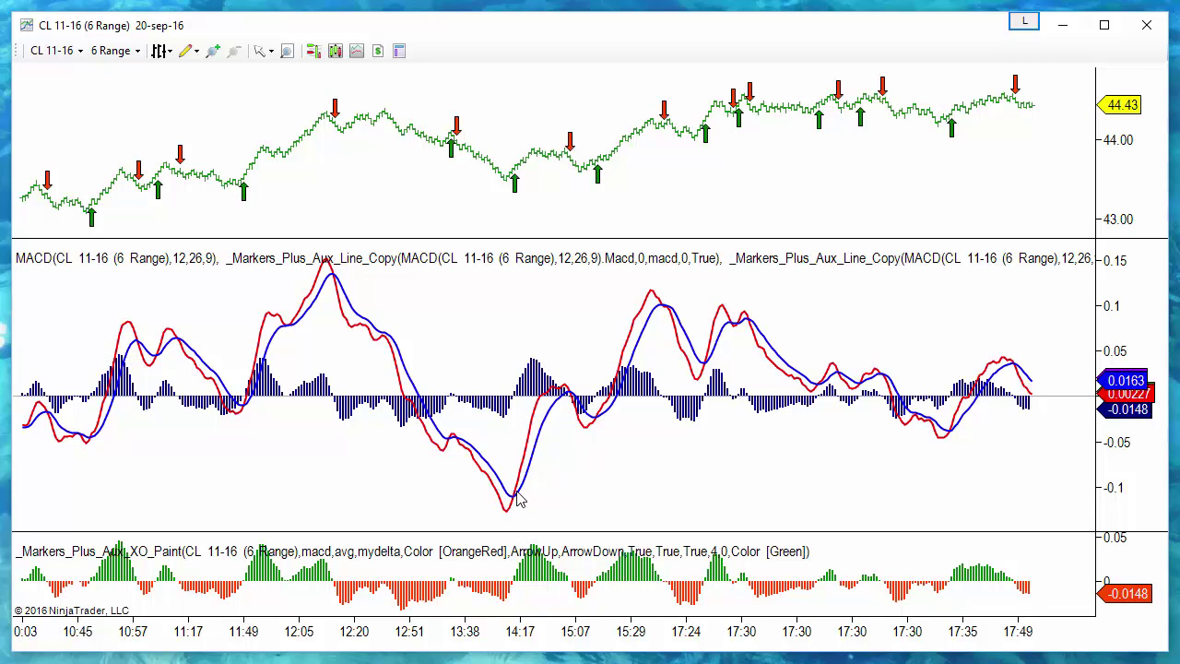
click(335, 113)
- Enlarge the price panel over the MACD panel, review the arrows on earlier bars and return to the latest bar
drag(630, 238, 634, 473)
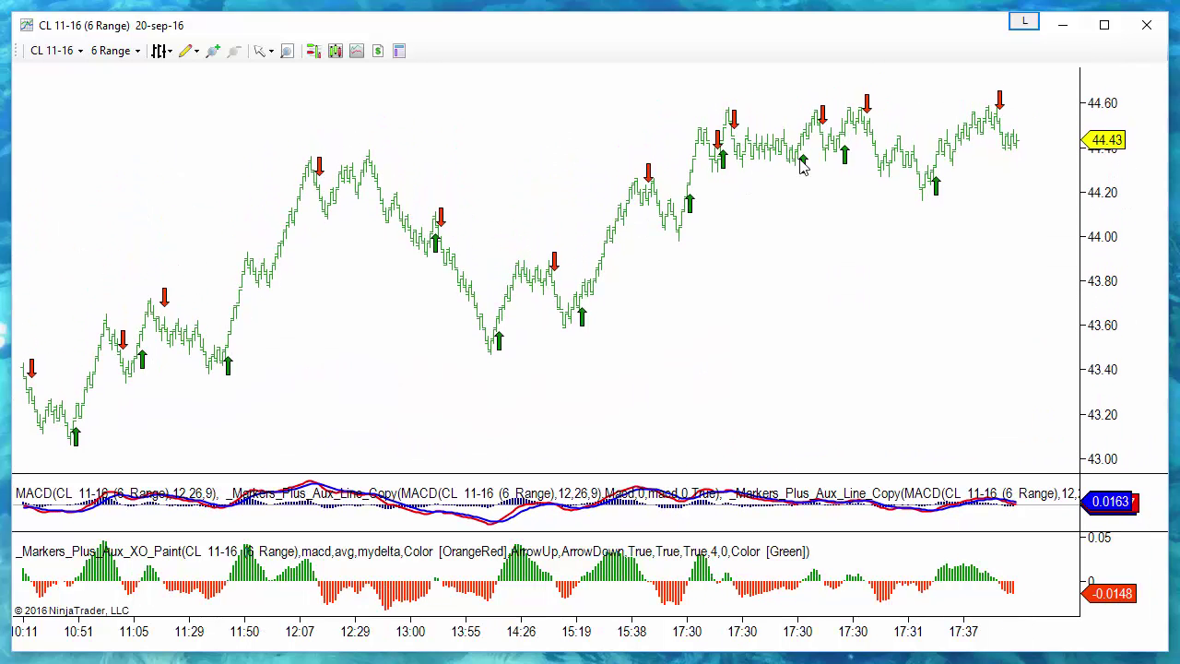
drag(792, 631, 471, 659)
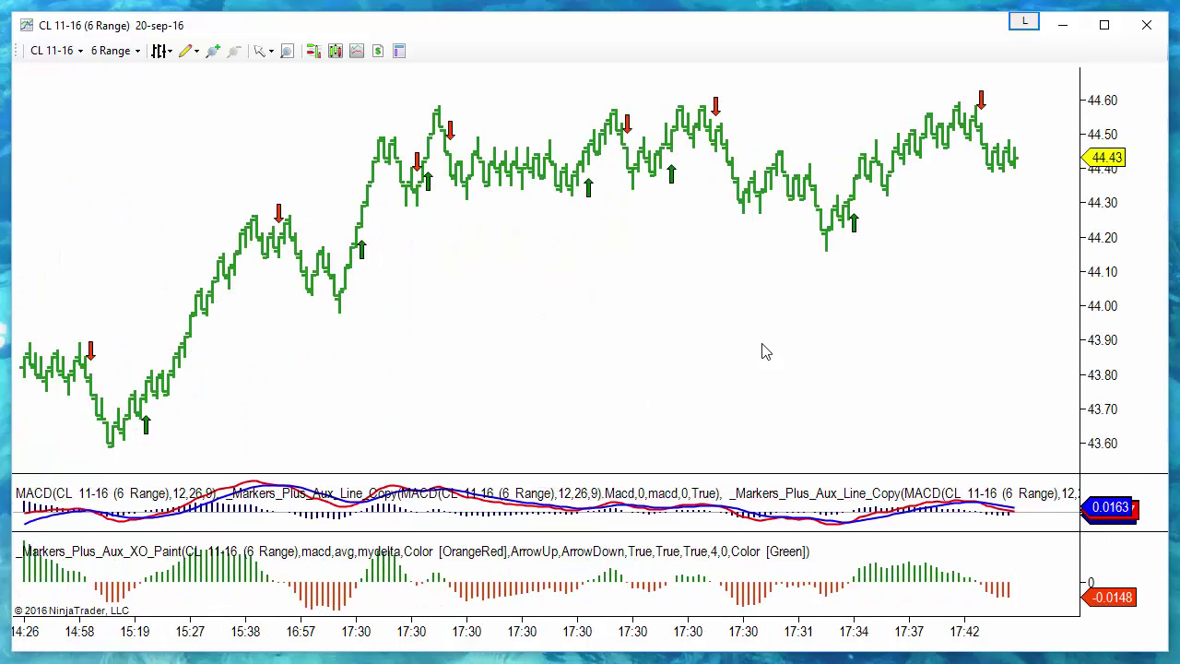
drag(433, 387, 600, 377)
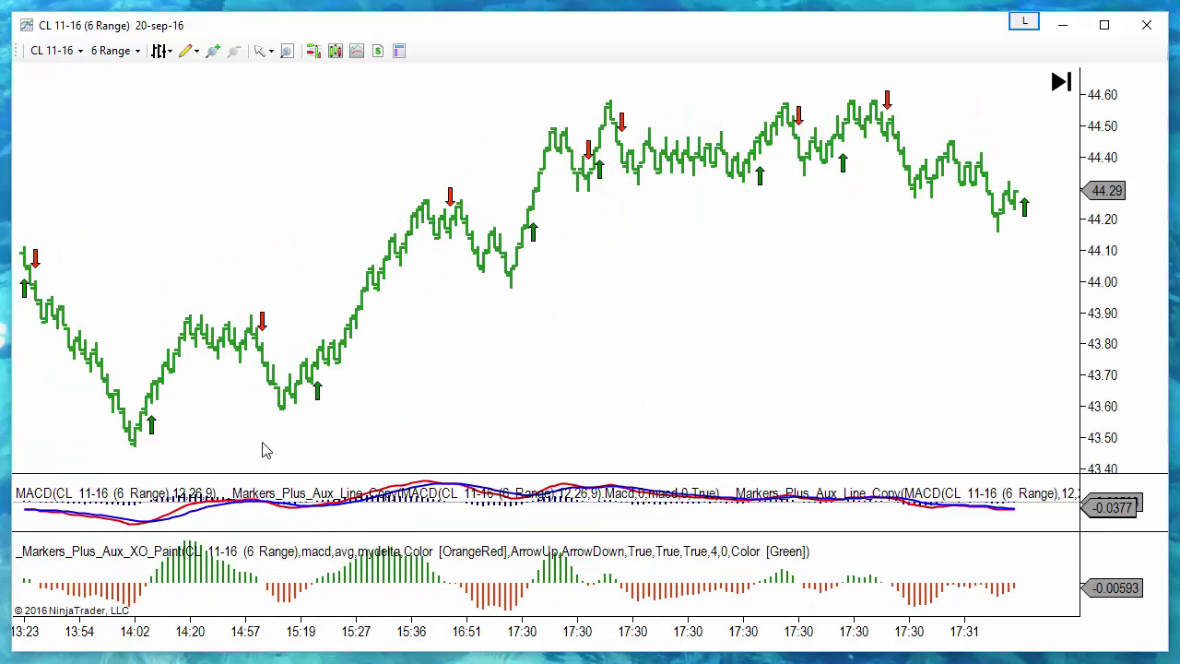
drag(270, 655, 337, 649)
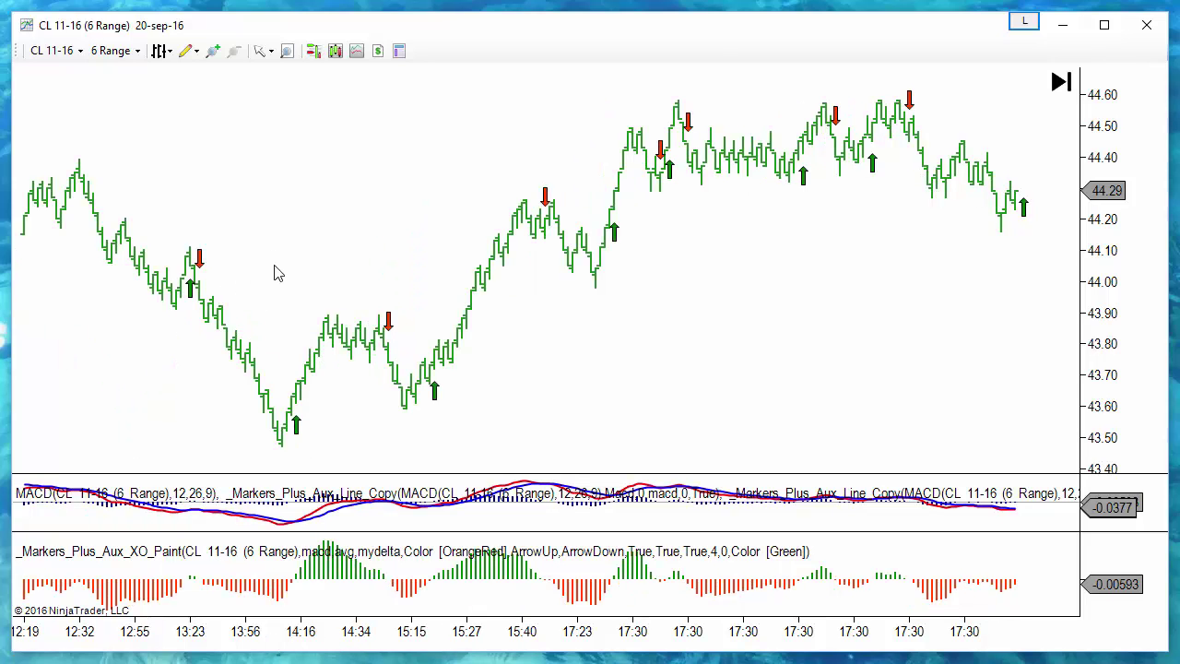
click(1062, 85)
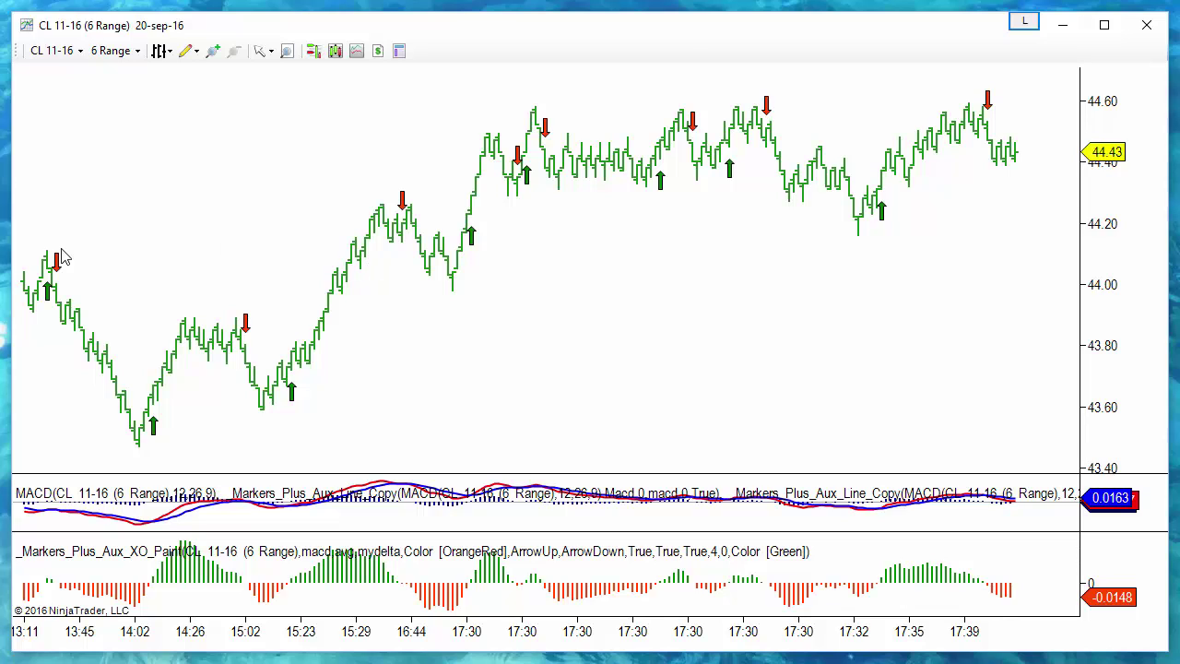
- Add a _Markers_Plus indicator to the chart and set its Account Name to Replay101
right_click(54, 155)
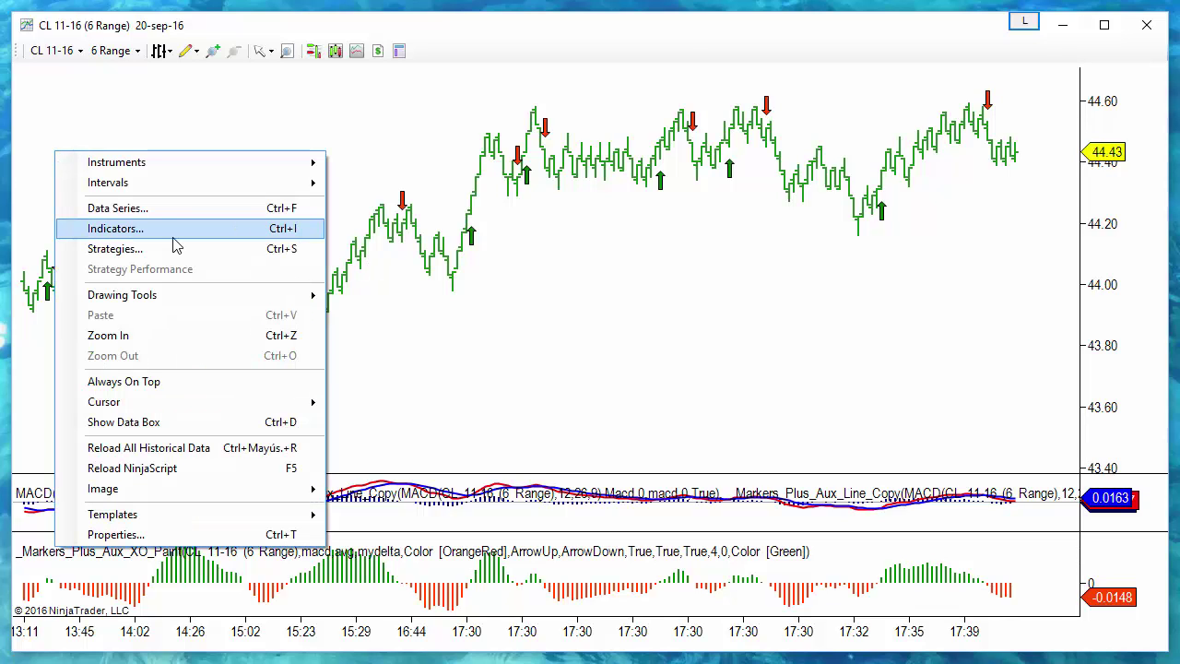
click(132, 244)
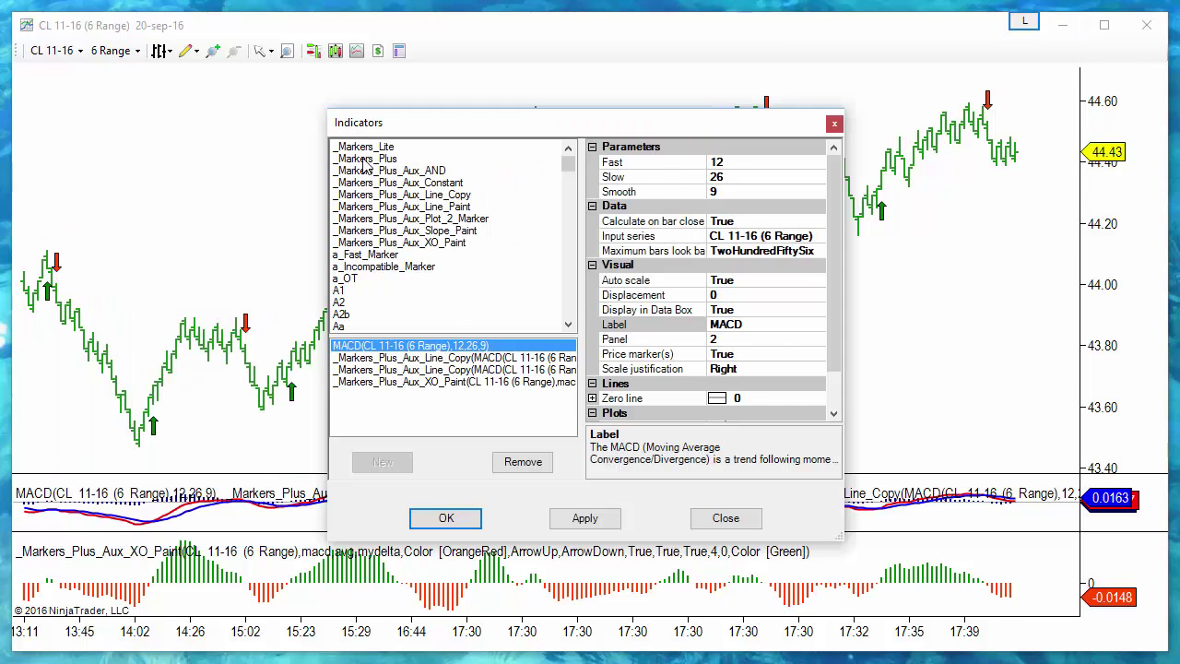
double_click(365, 160)
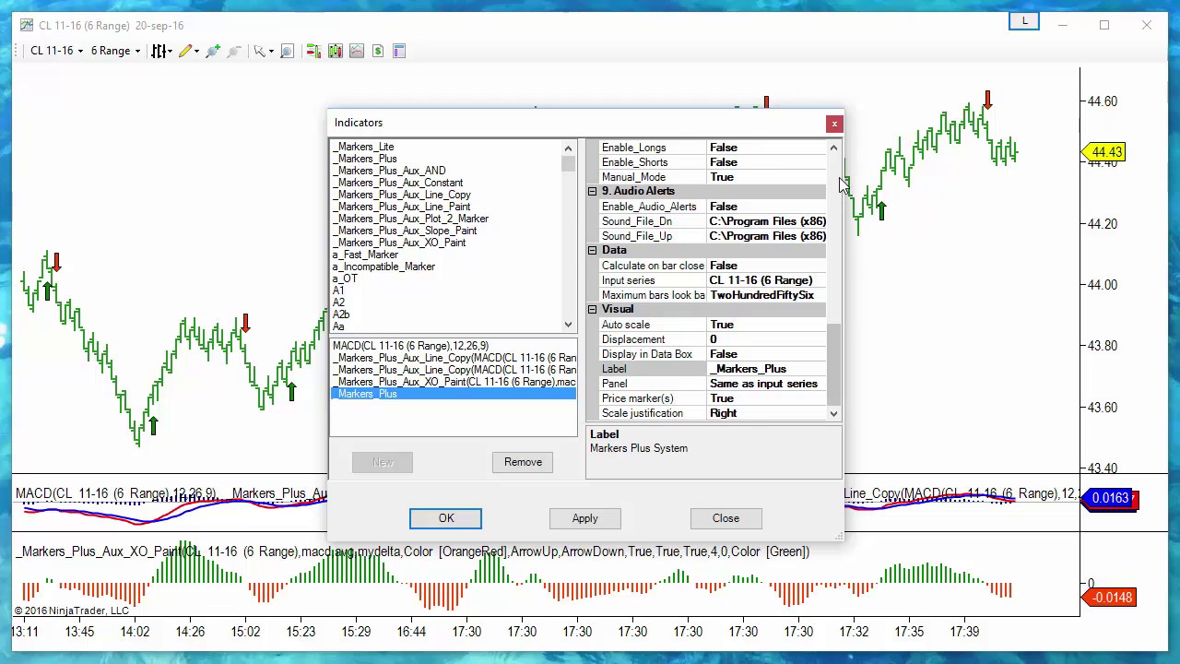
scroll(840, 185, up, 10)
click(752, 177)
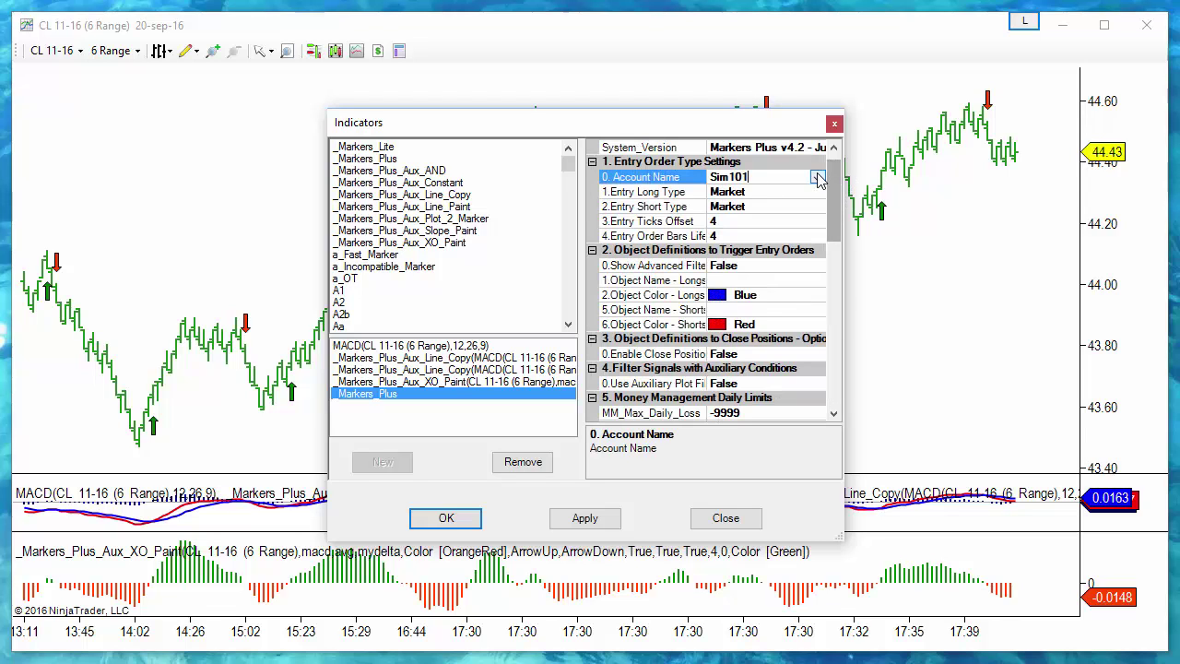
click(818, 177)
click(769, 192)
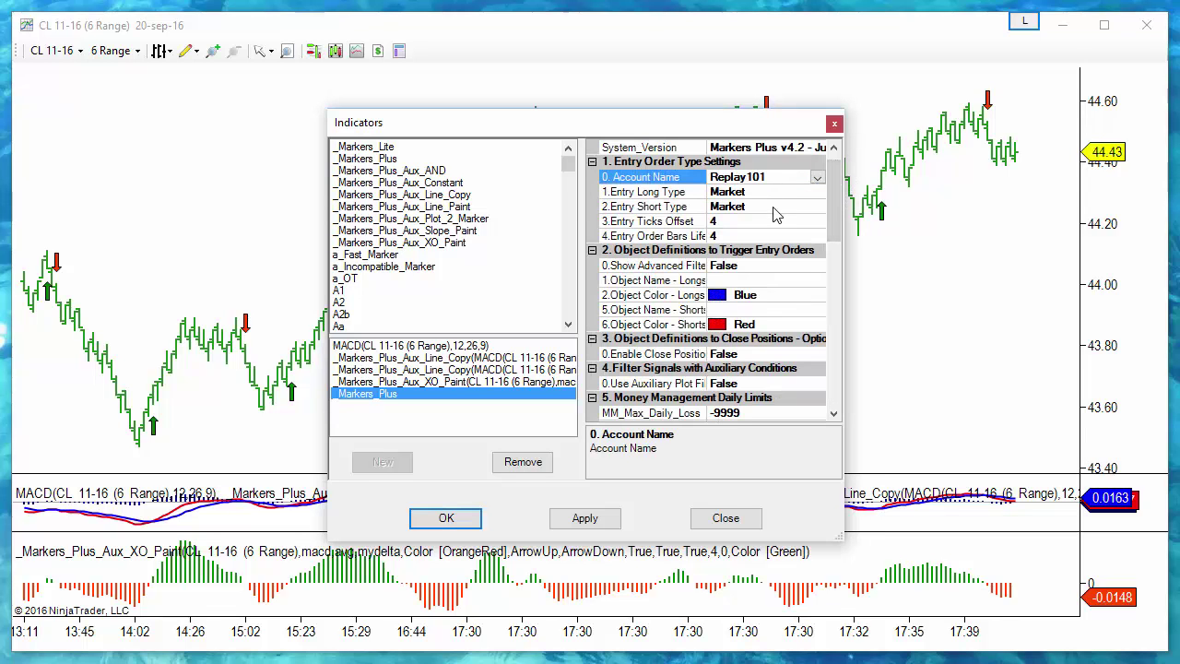
- Set the Longs object name to ArrowUp and the Shorts object name to ArrowDown, leave both object colors blank and apply the indicator
click(730, 282)
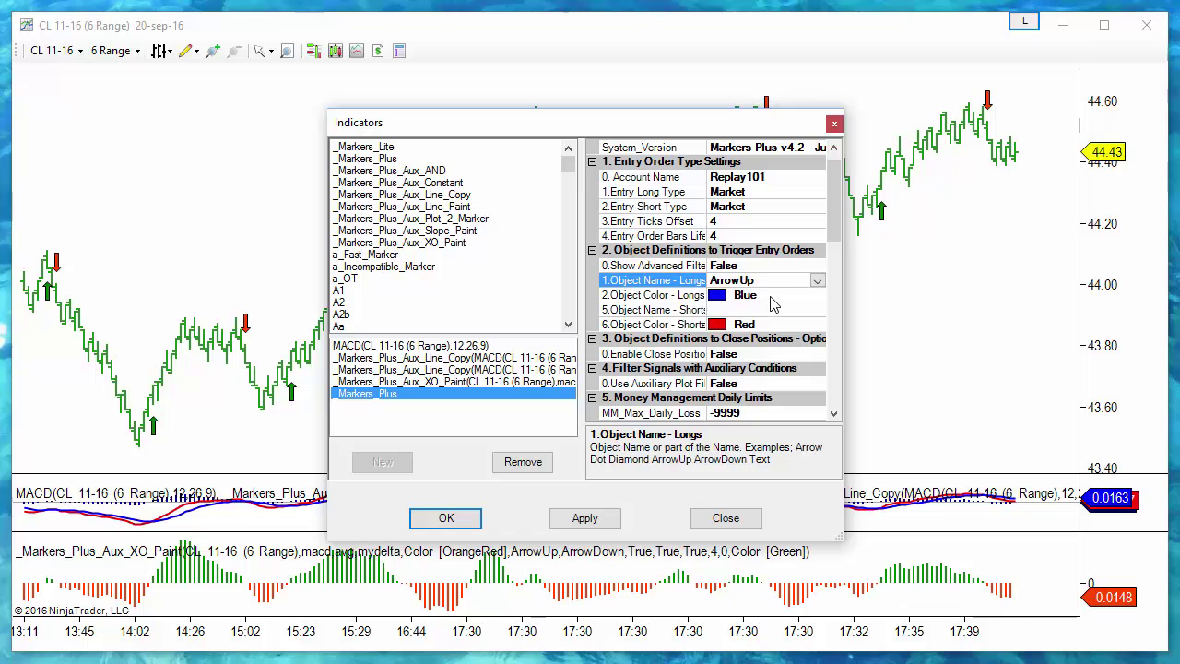
click(772, 296)
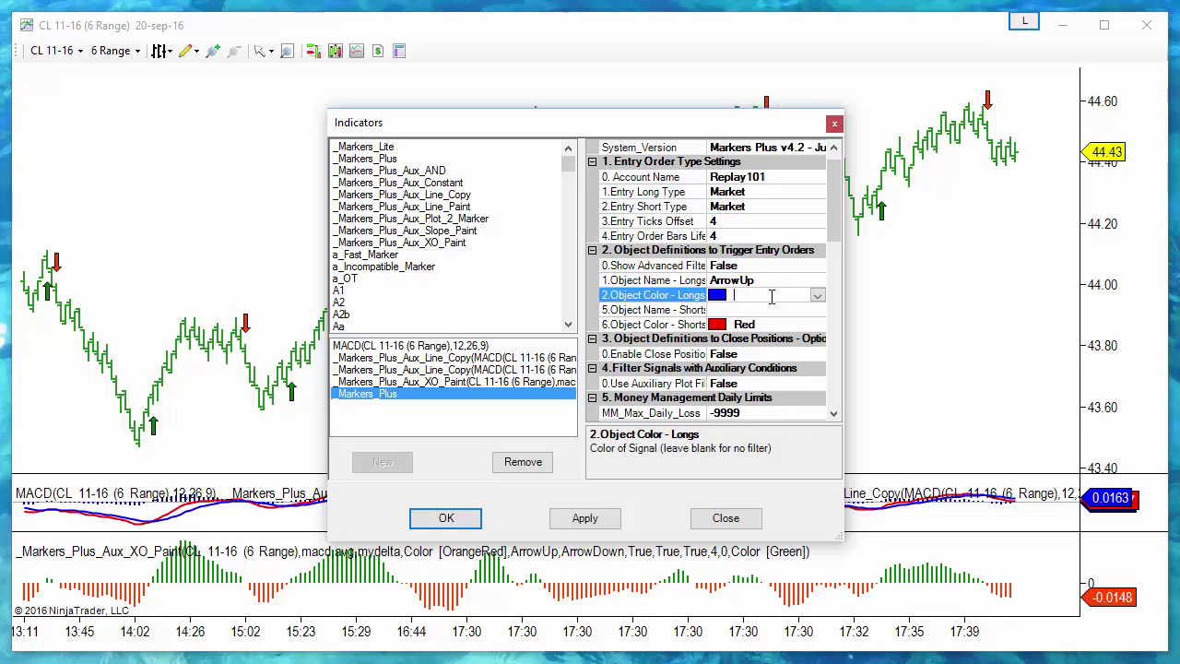
click(742, 311)
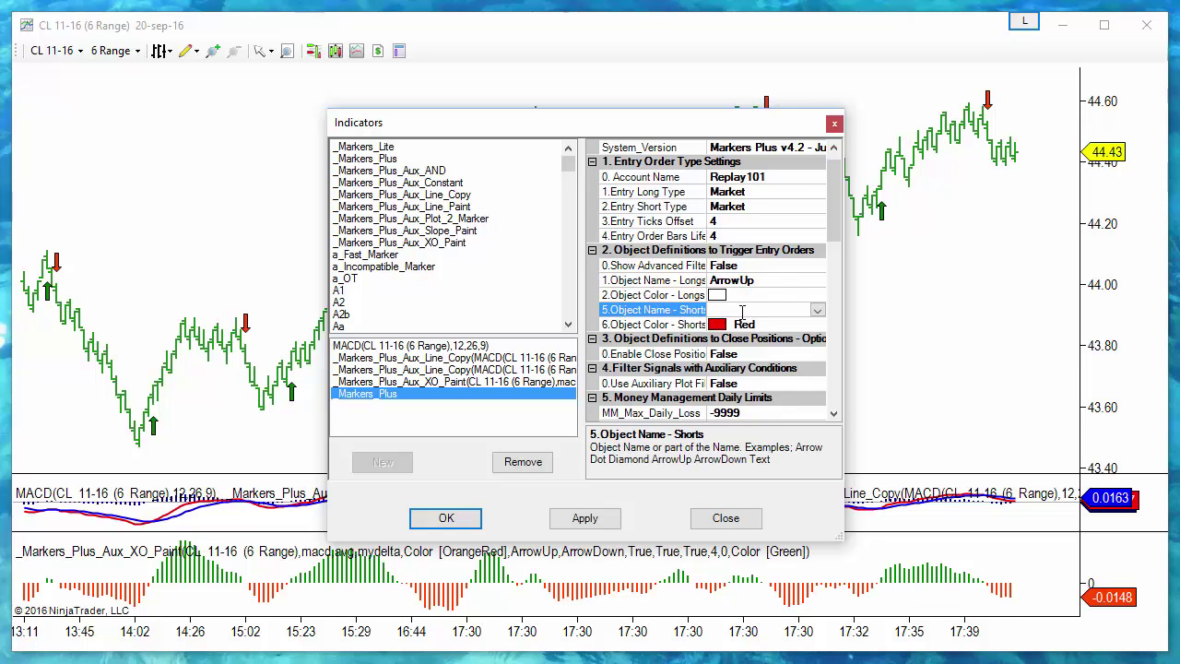
text(ArrowUp)
click(777, 325)
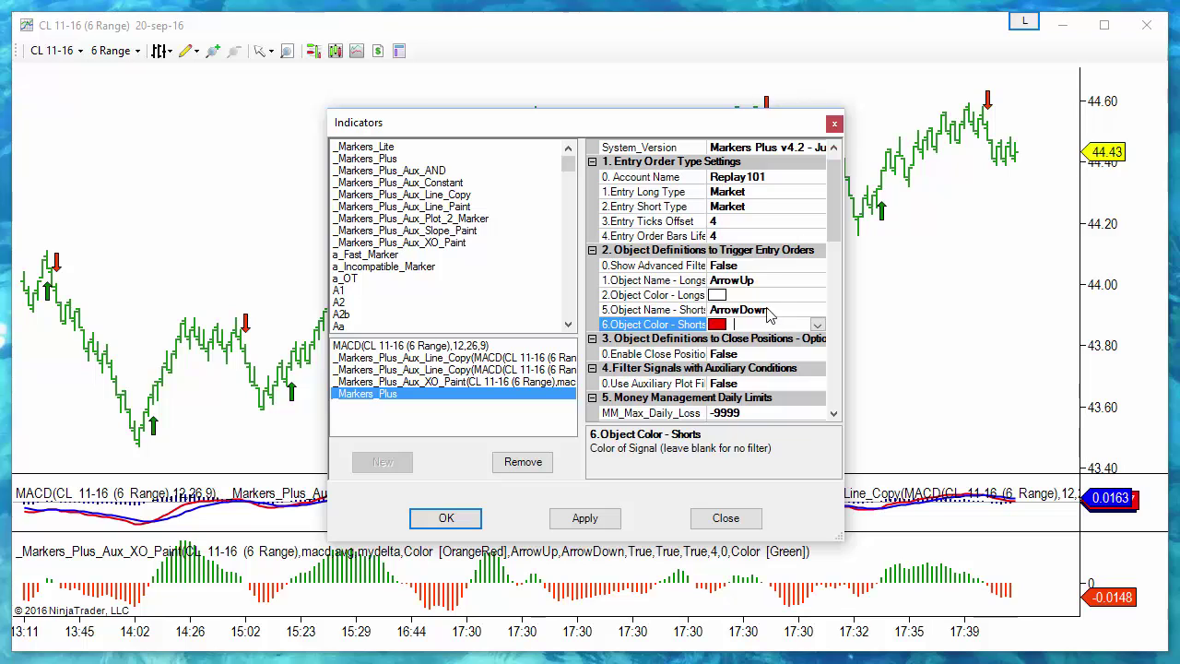
click(761, 296)
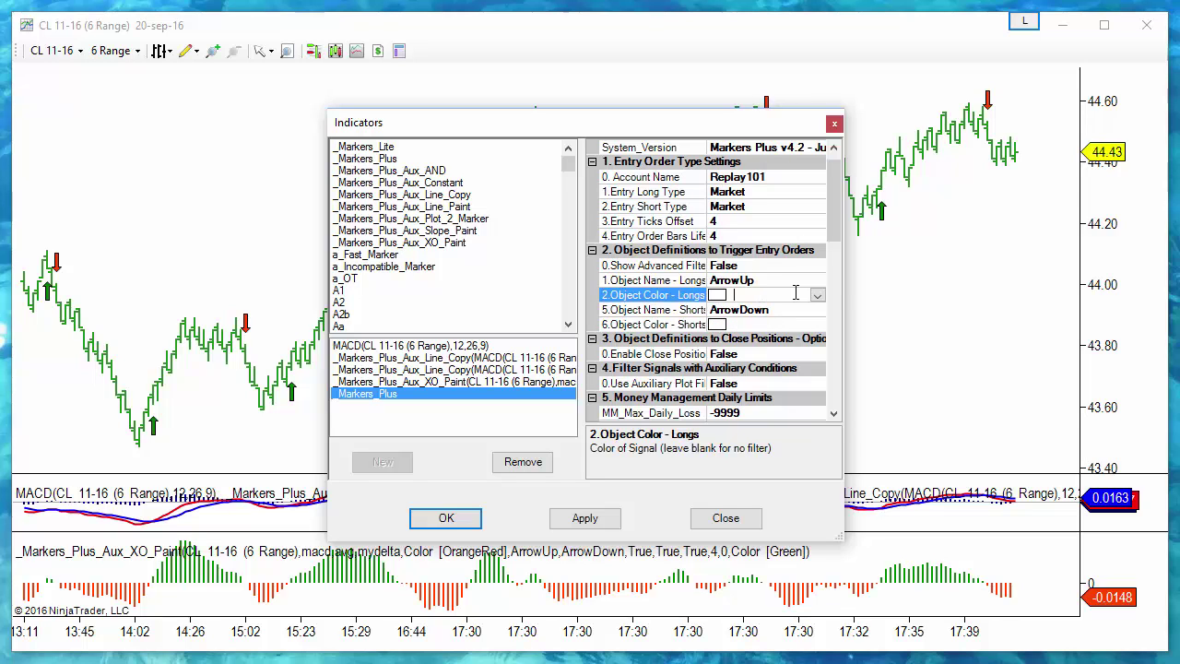
drag(834, 226, 836, 166)
click(446, 518)
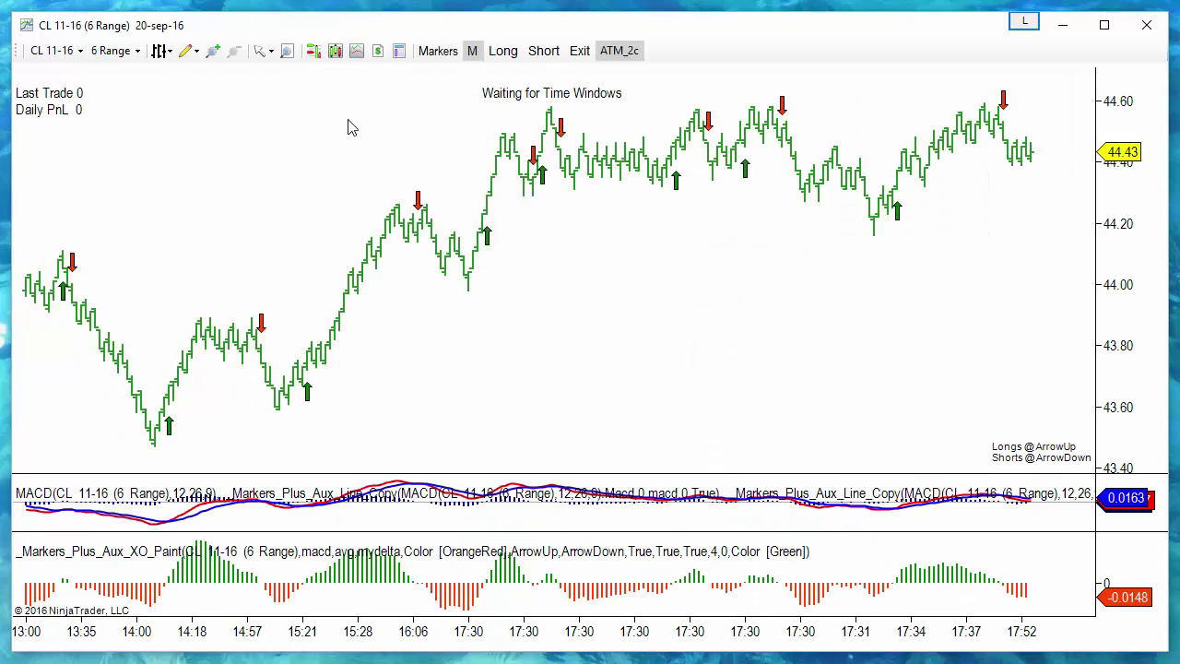
- Show the chart's order entry controls and select the 1c 12 vs 15 ATM strategy
click(314, 53)
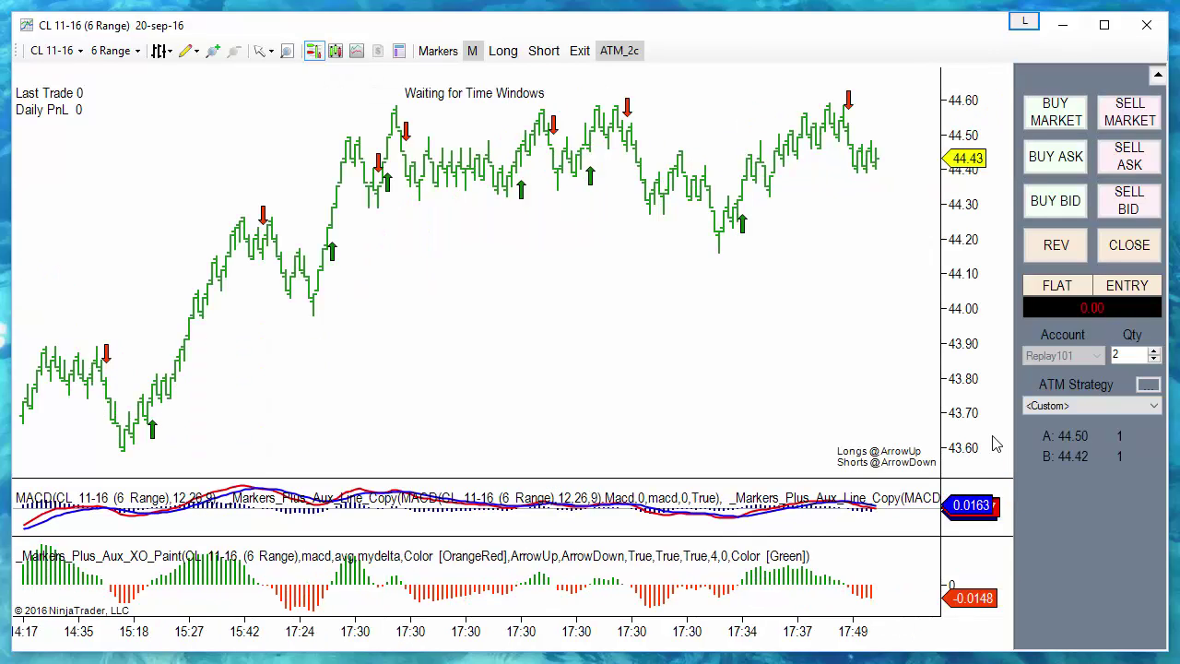
click(1054, 412)
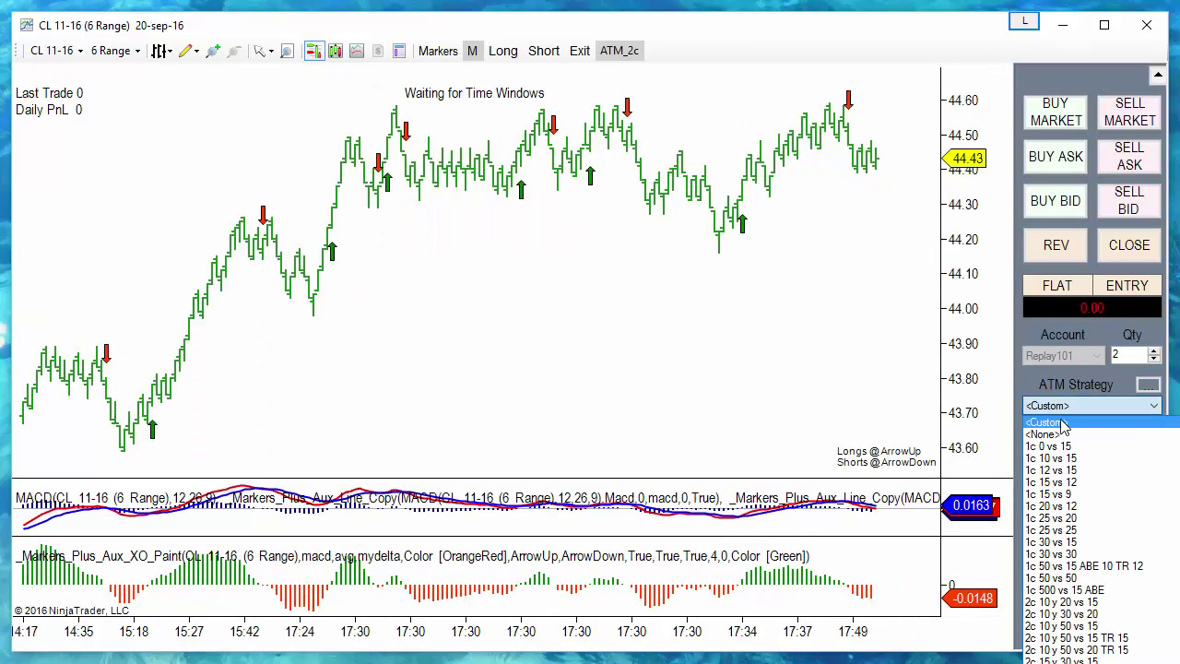
click(1061, 471)
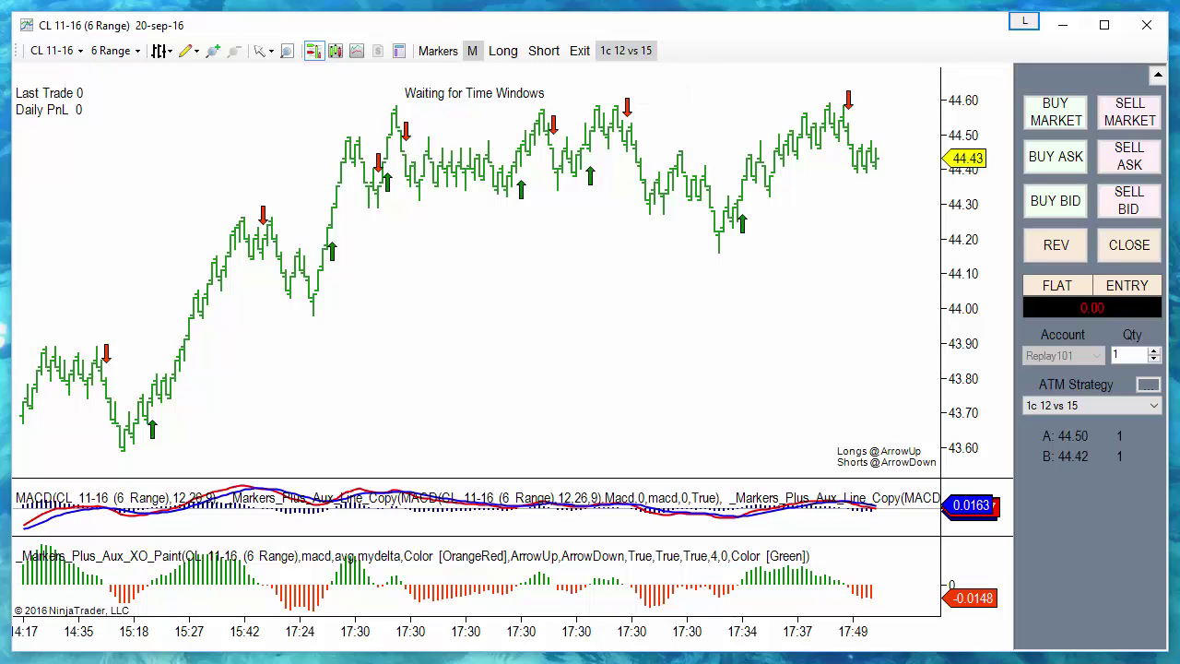
- Move the market replay to 20-sep-16 08:00:00 and start playback
drag(4, 365, 492, 364)
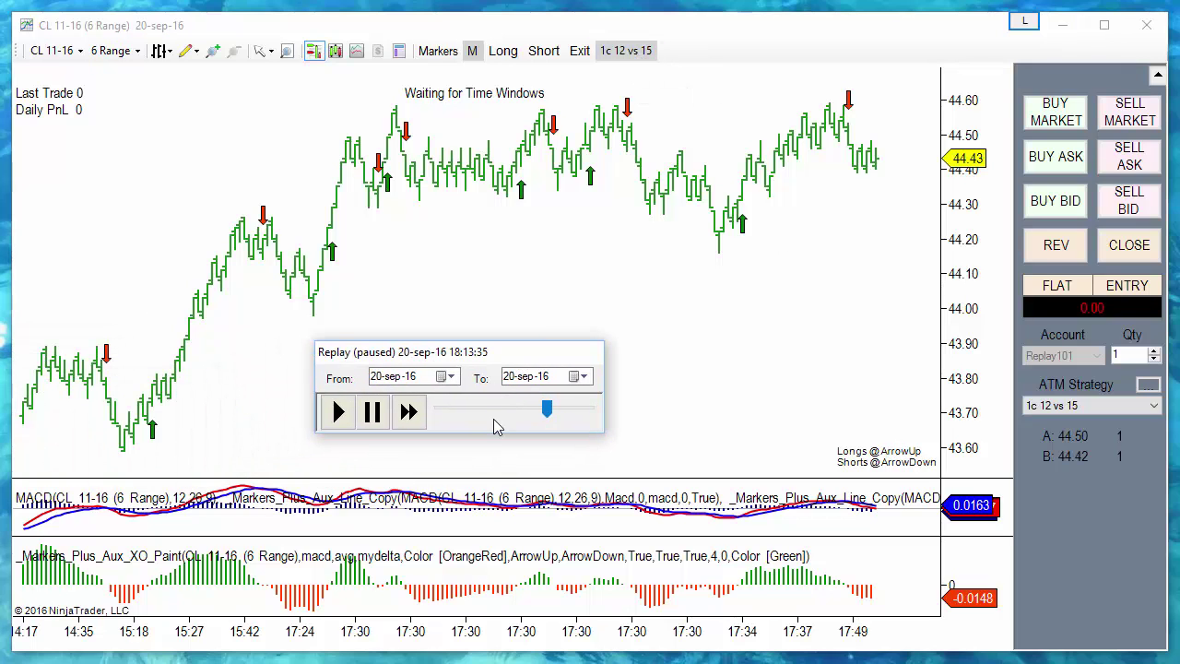
right_click(496, 426)
click(535, 450)
click(463, 395)
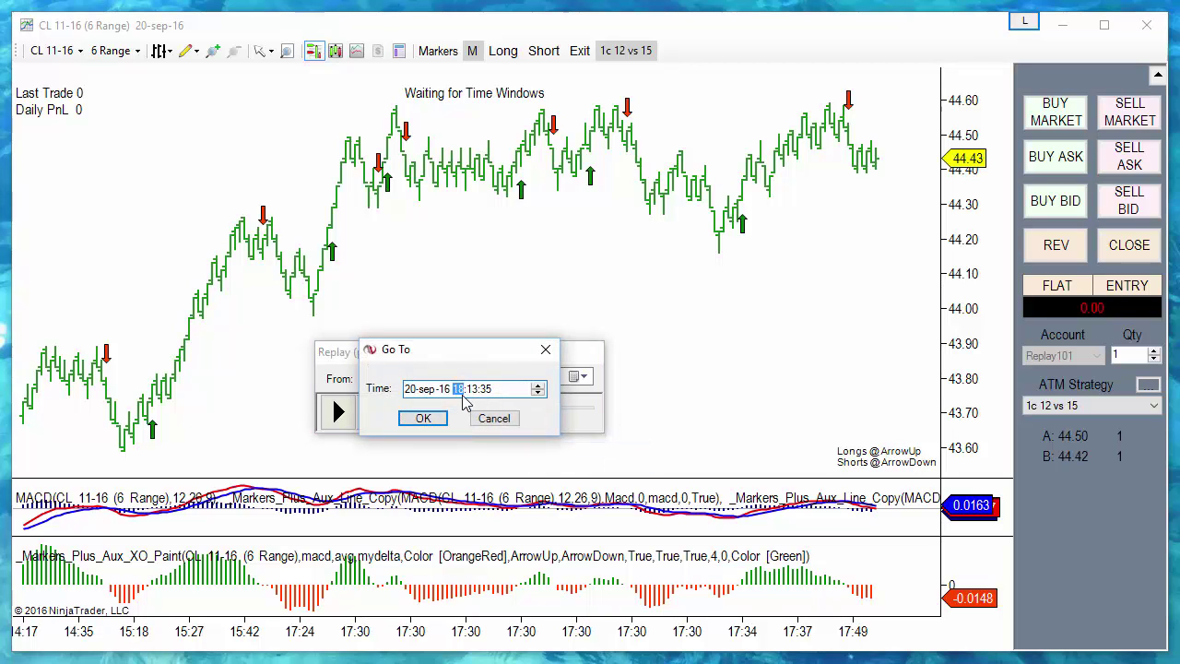
text(08000)
click(445, 418)
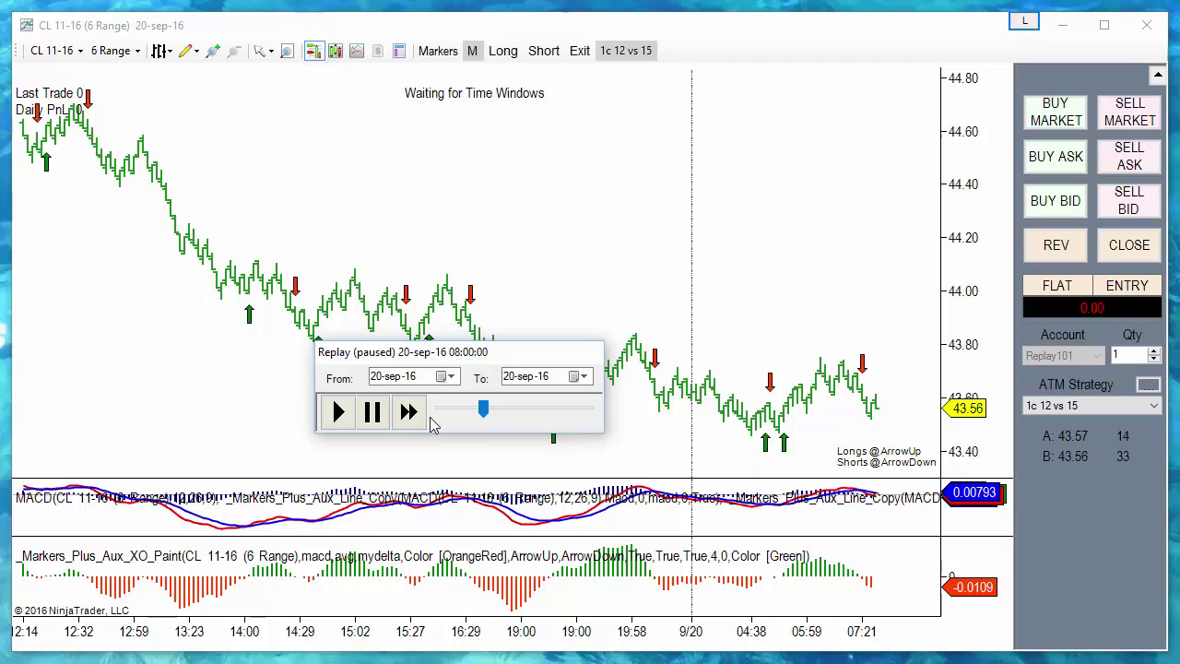
click(339, 412)
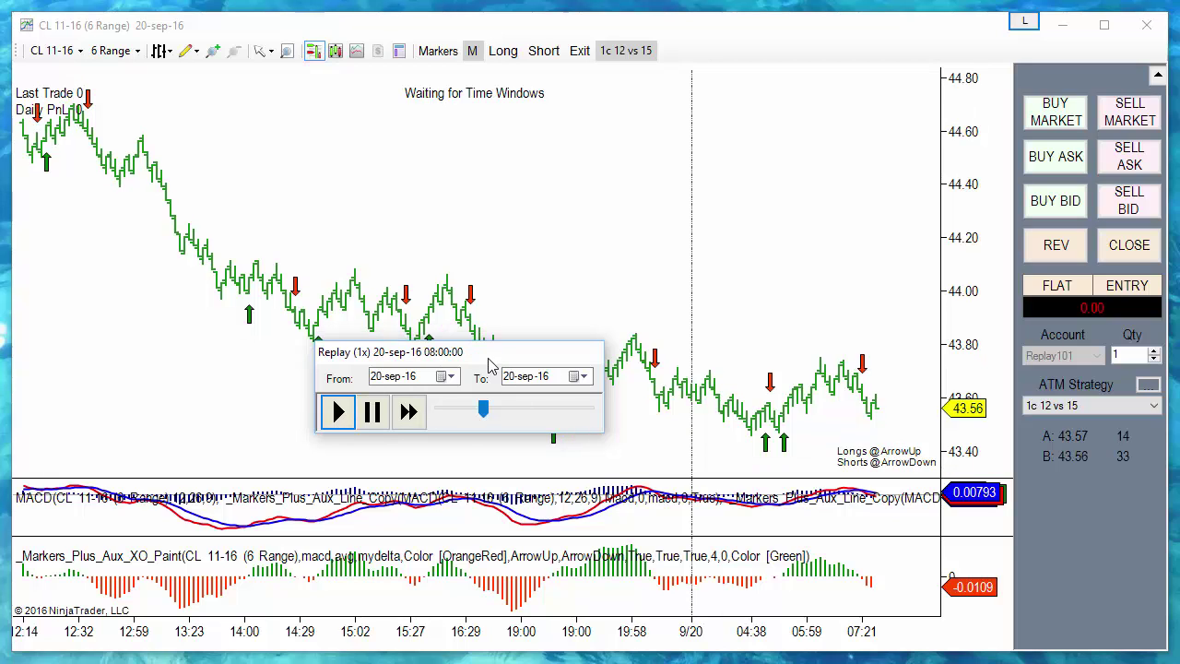
- Enable both long and short entries and switch Markers from manual to automatic mode
drag(489, 366, 303, 404)
click(543, 51)
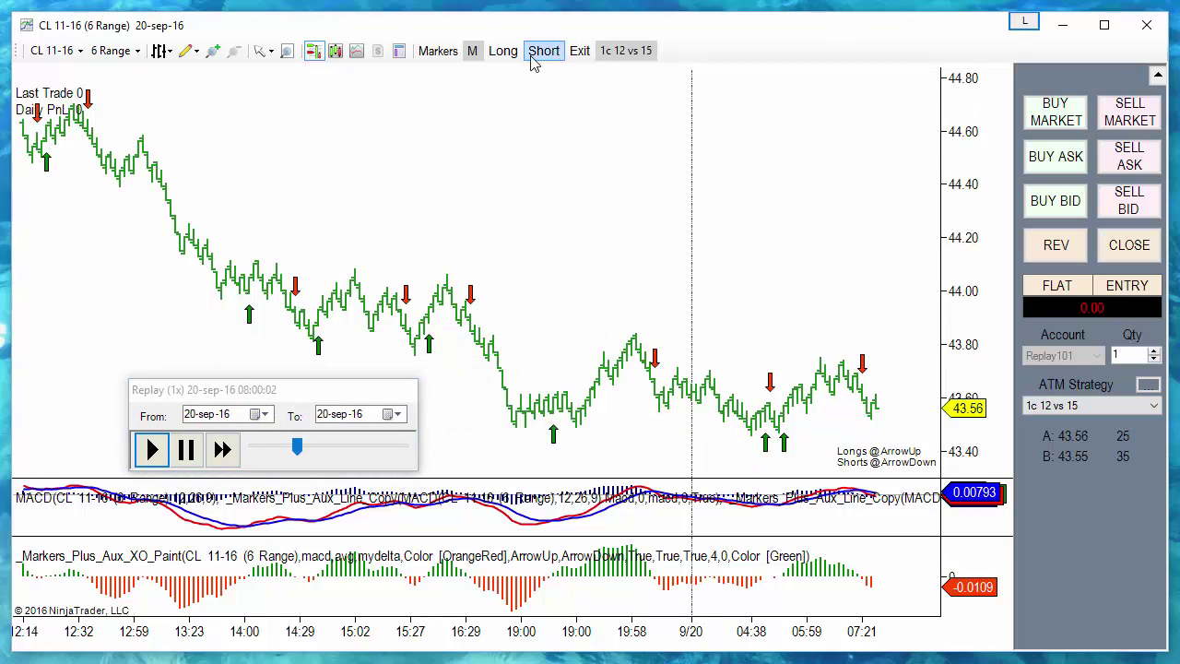
click(503, 50)
click(546, 51)
click(472, 51)
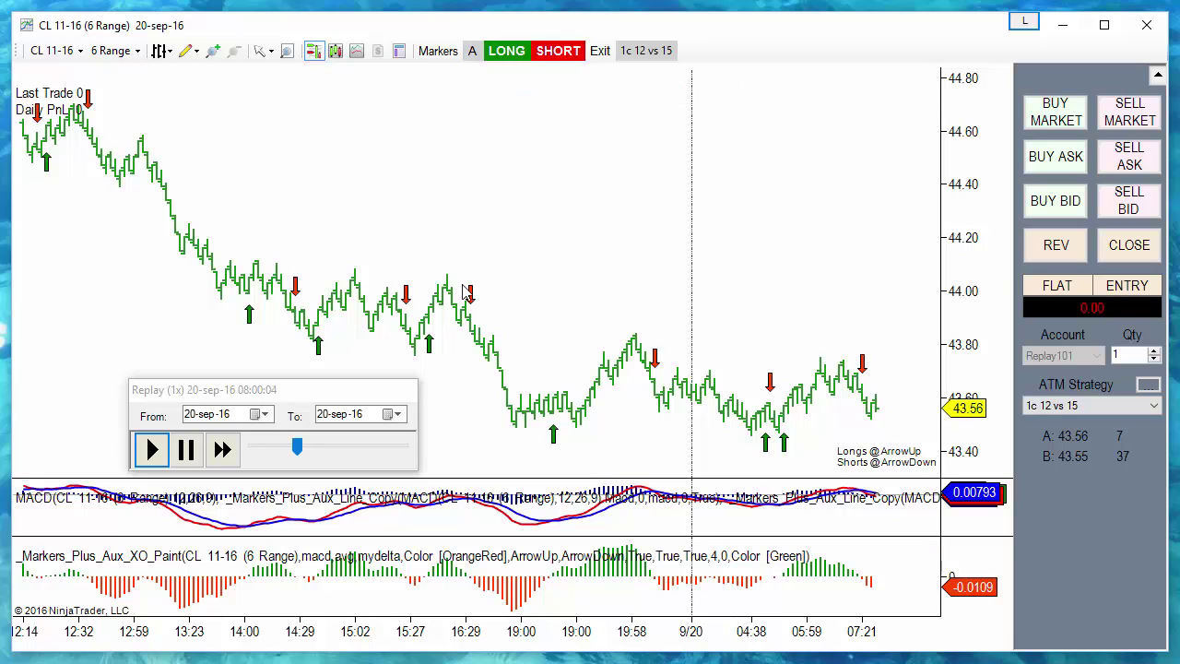
- Fast-forward the replay at 300x through the automated trades and pause it at 15:43:31
drag(295, 415, 195, 406)
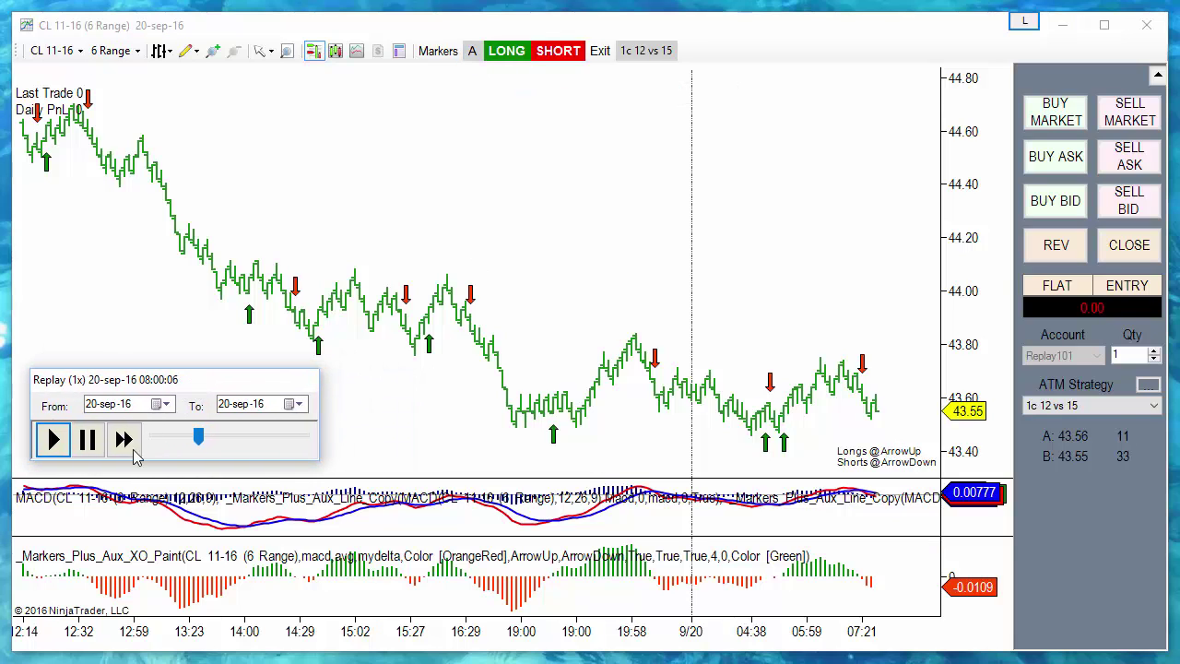
click(126, 441)
click(125, 442)
click(126, 442)
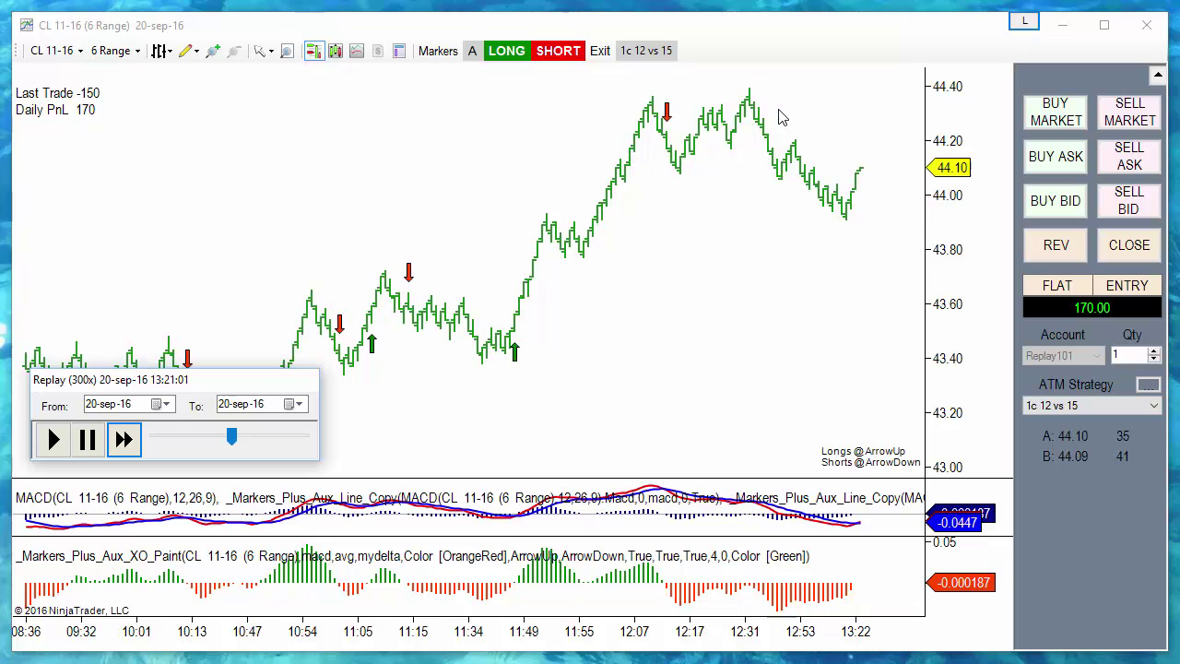
key(Up)
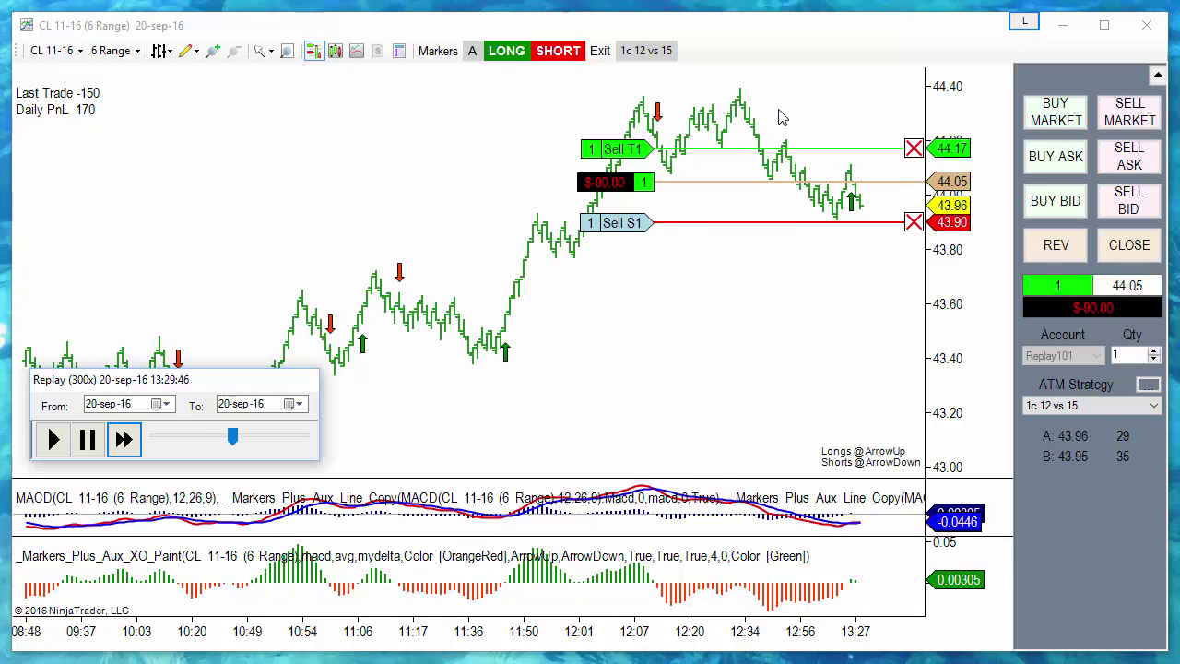
key(Down)
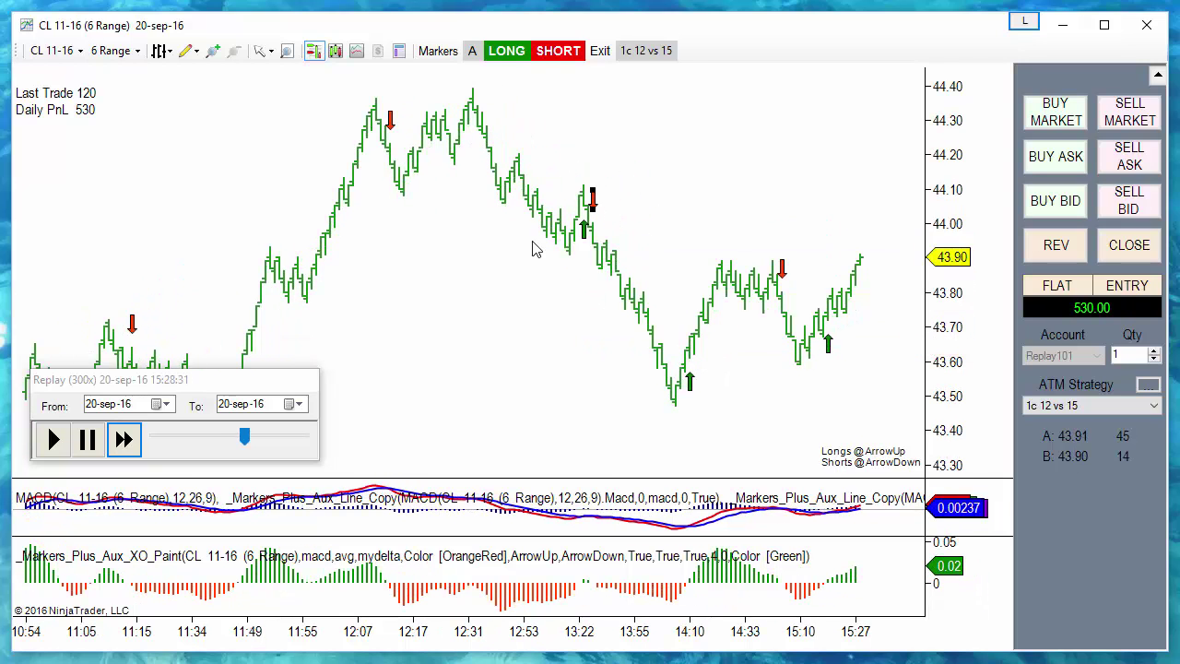
click(92, 456)
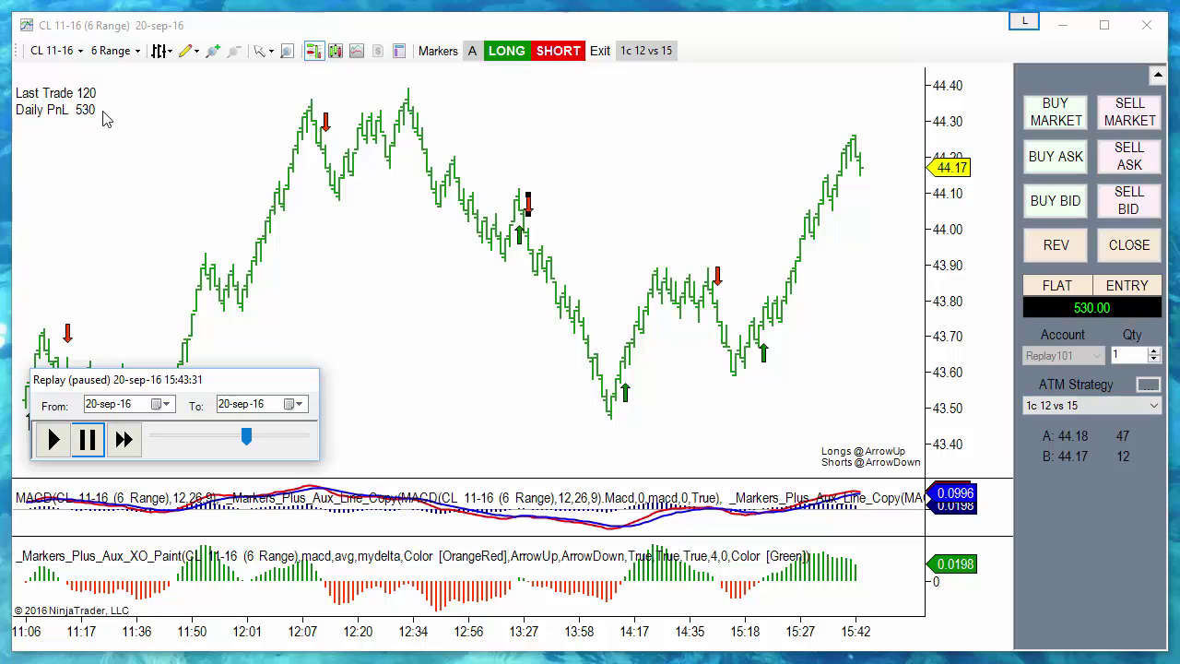
- Change the ATM strategy to 2c 10 y 30 vs 20
click(1061, 406)
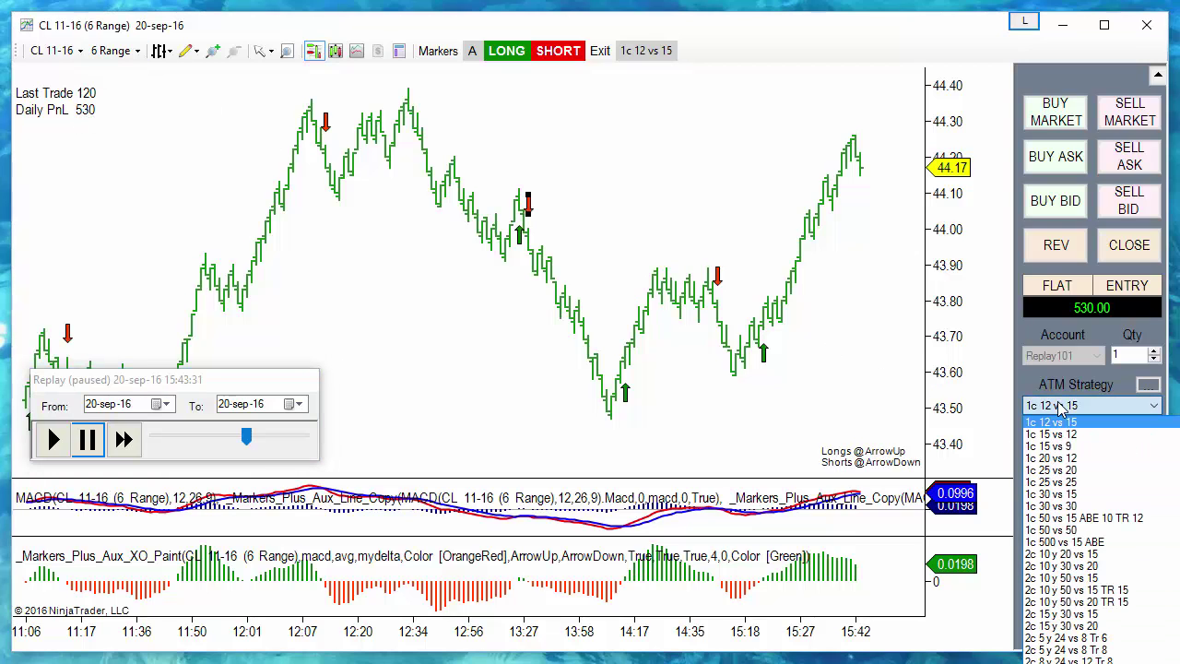
click(1070, 566)
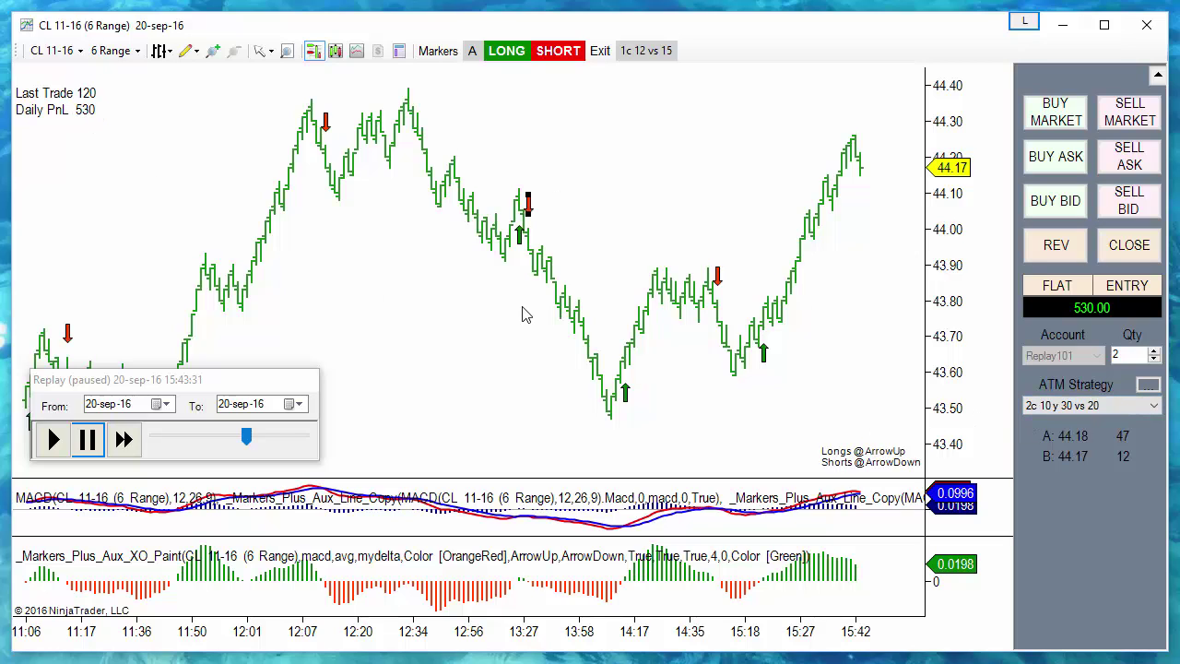
- Apply the 2c 10 y 30 vs 20 ATM strategy to Markers and move the market replay to 20-sep-16 08:00:00
click(657, 52)
right_click(187, 444)
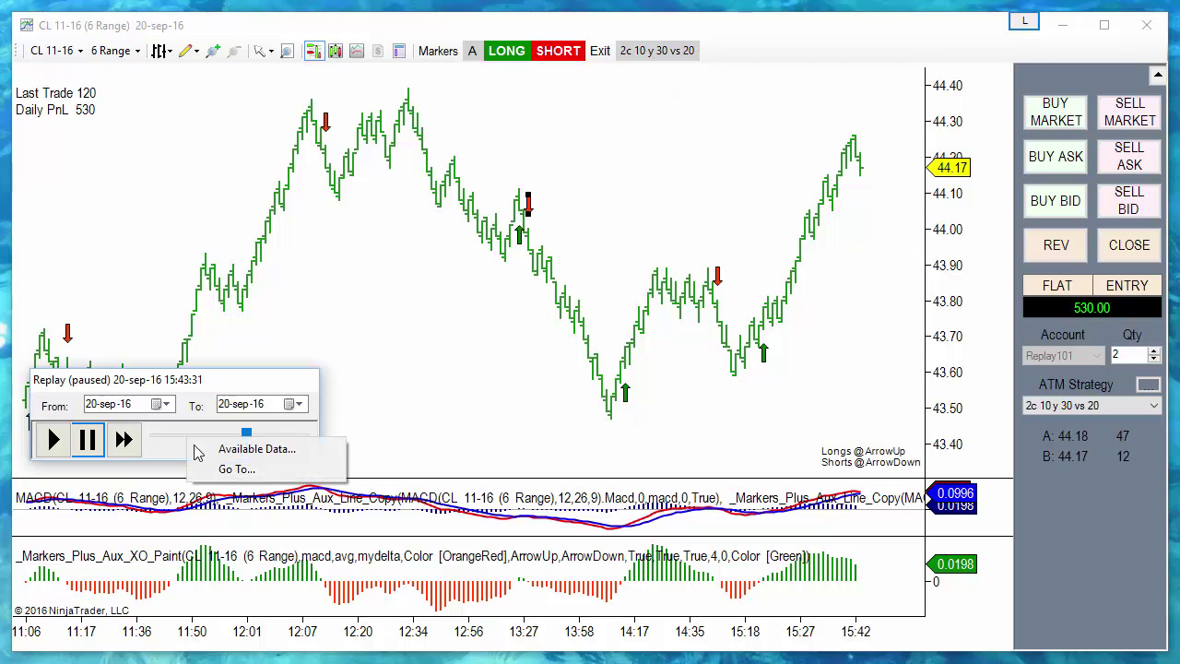
click(232, 466)
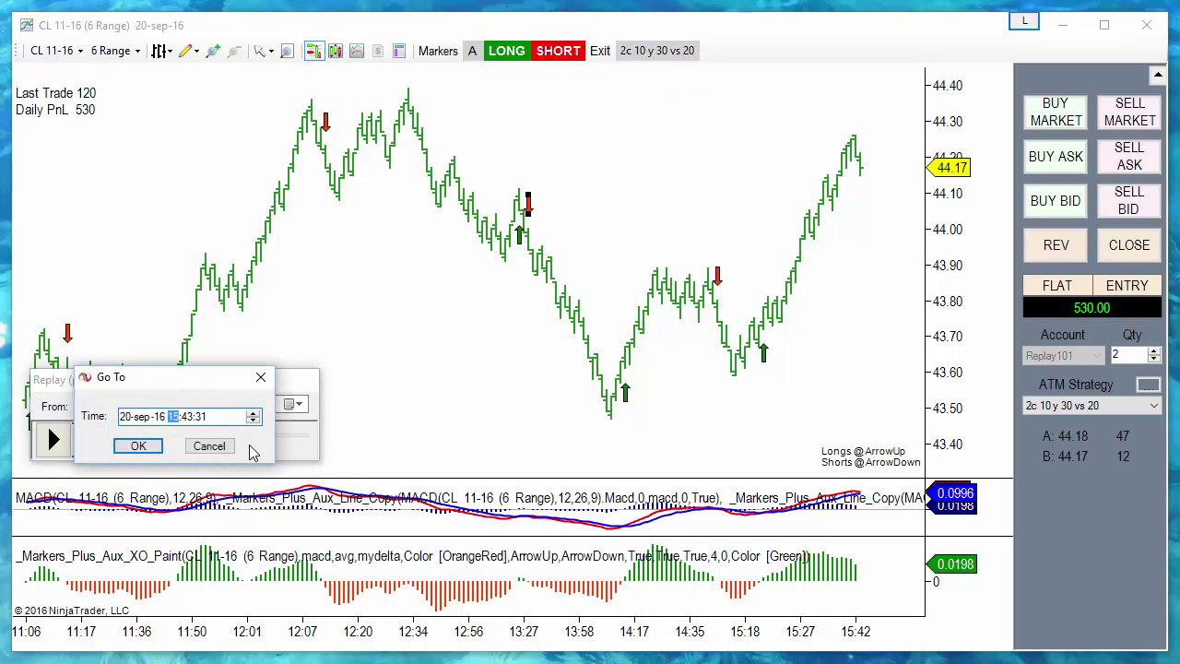
text(08000)
click(138, 447)
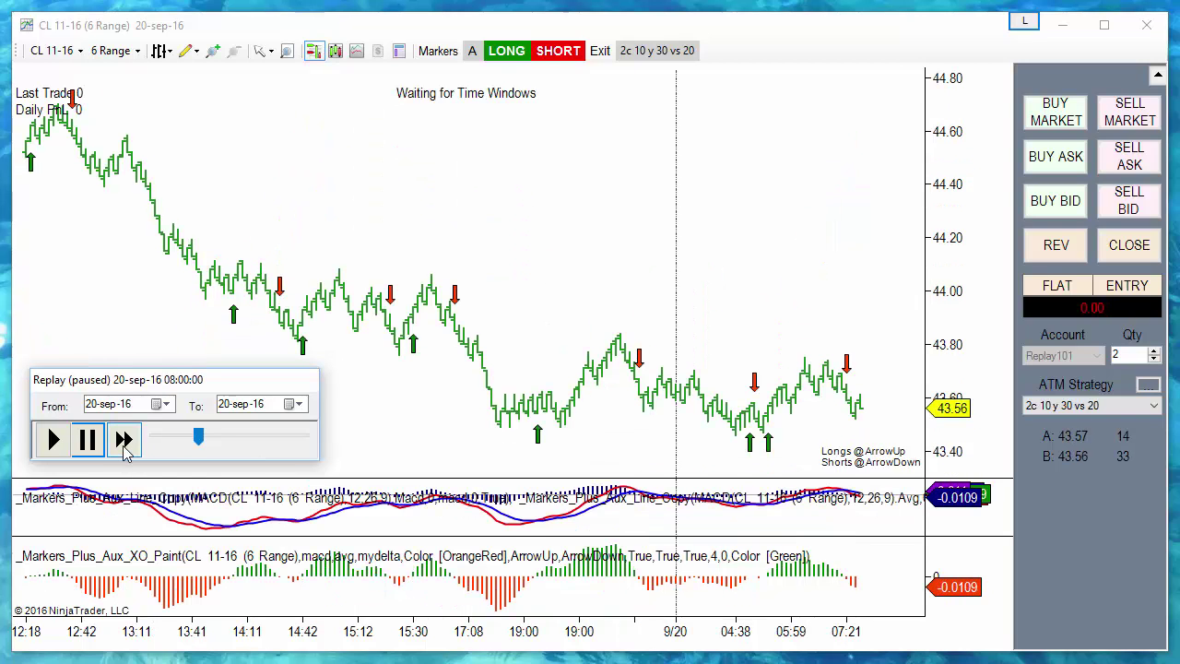
- Run the replay at 300x through the day's automated trades and pause it at 15:43:56
click(124, 441)
click(125, 441)
click(125, 441)
click(124, 440)
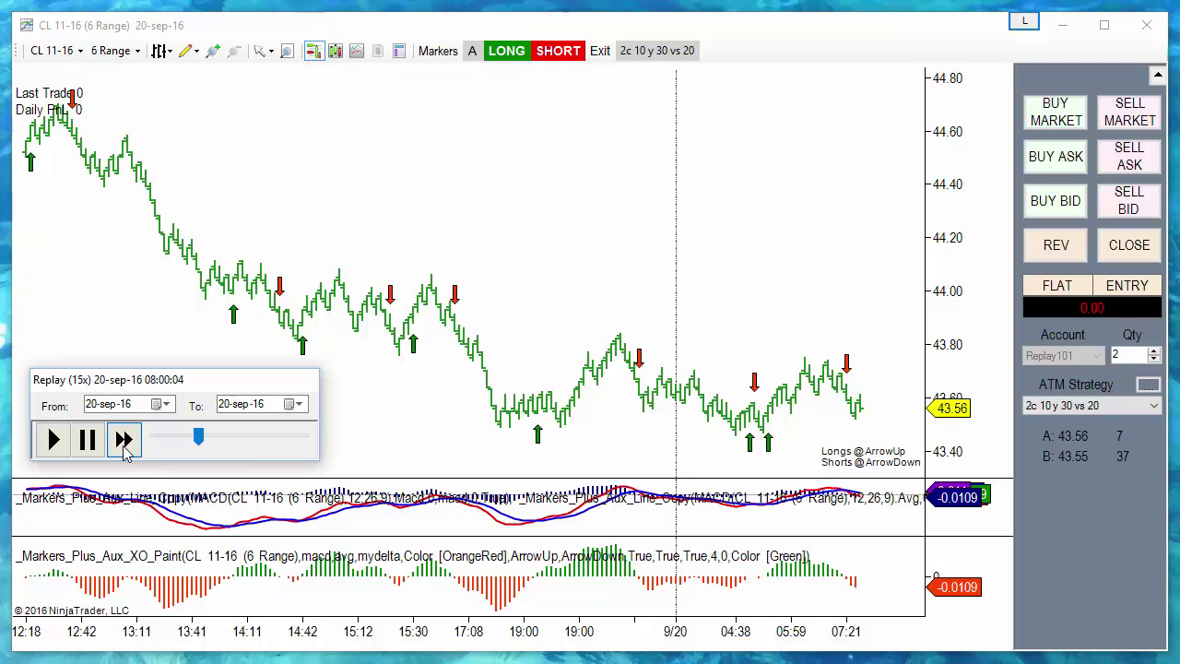
click(125, 441)
click(125, 441)
click(125, 441)
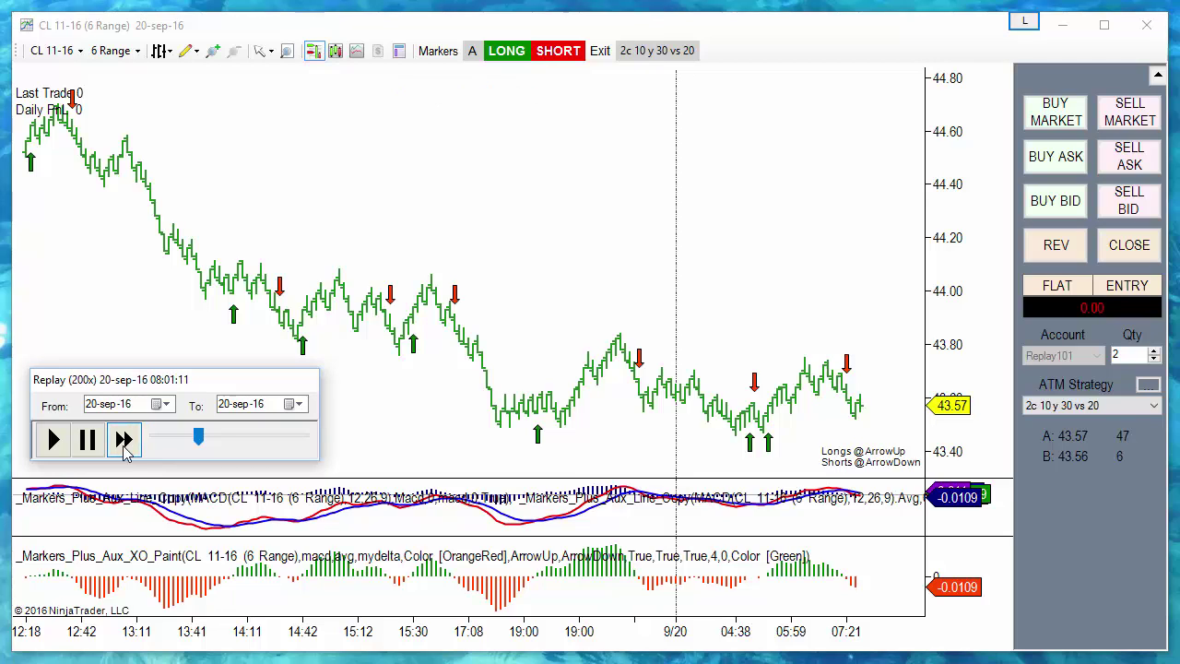
click(124, 441)
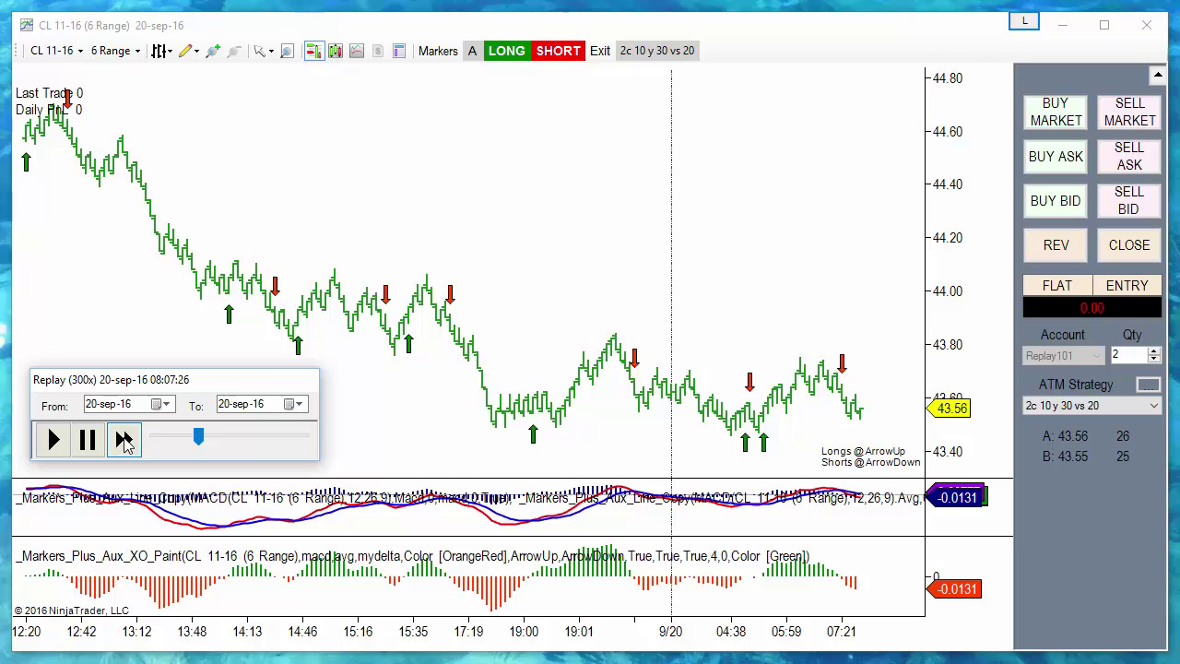
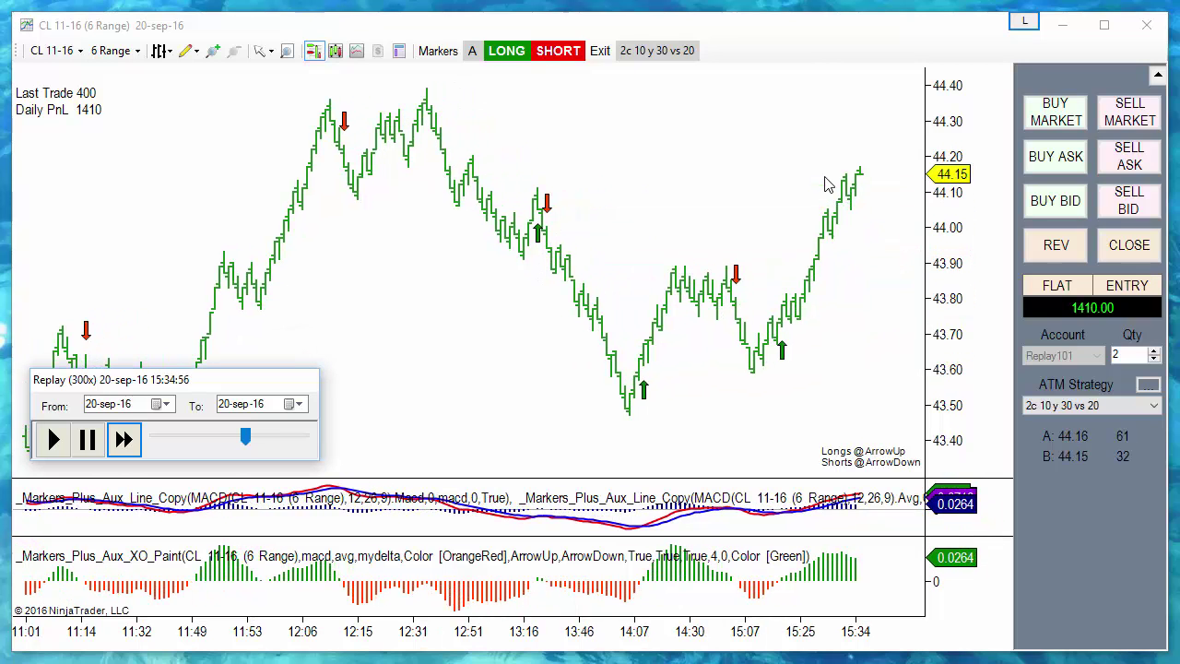
click(88, 440)
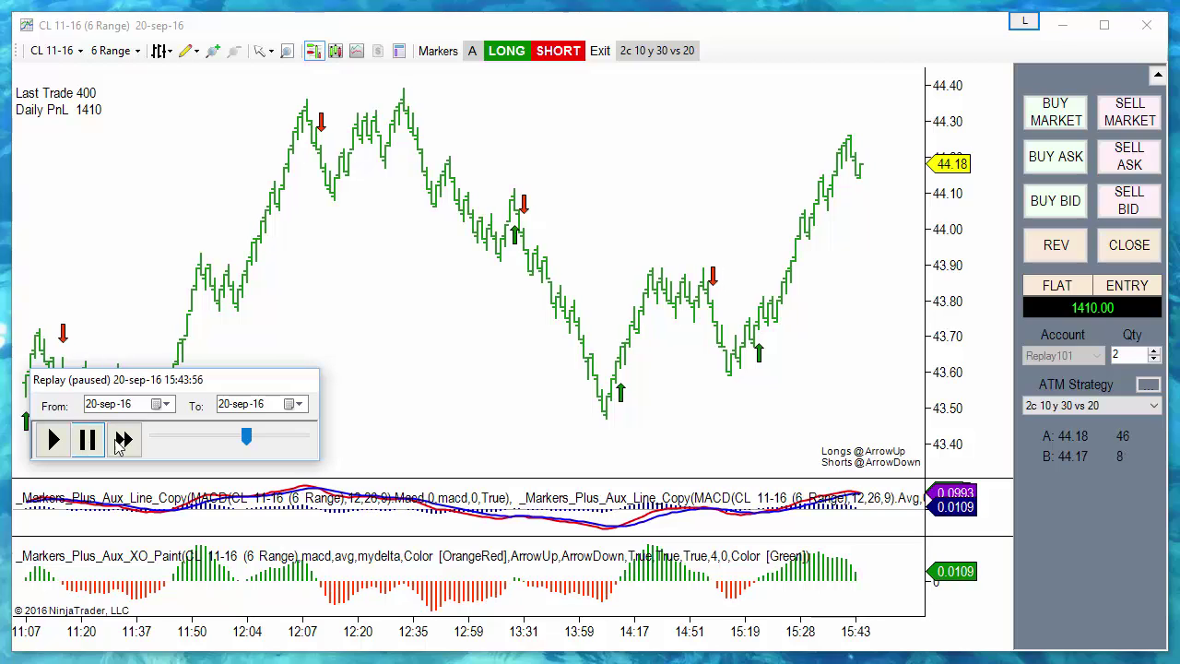